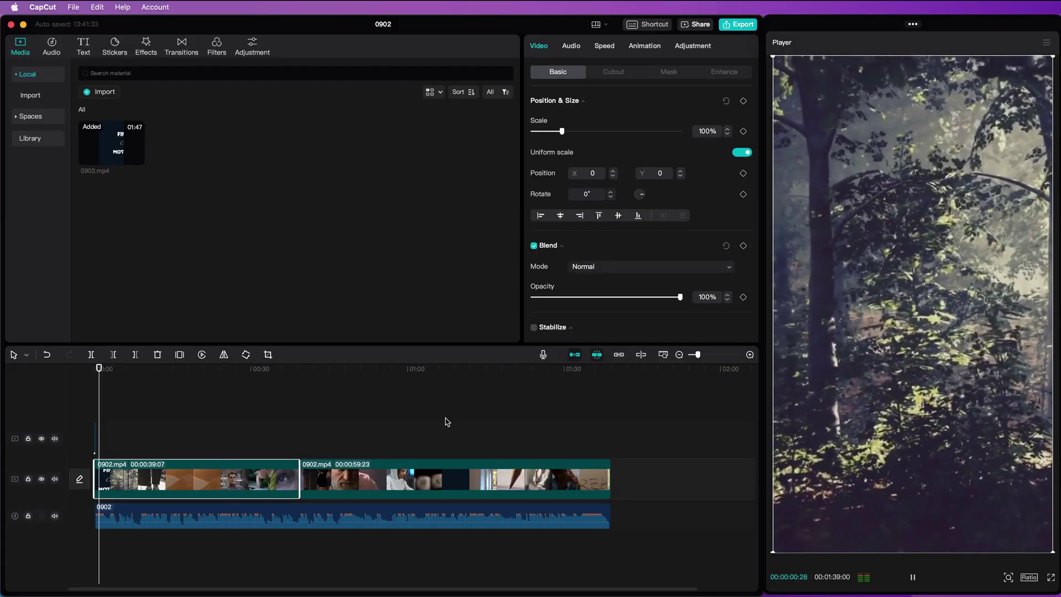
pyautogui.press('space')
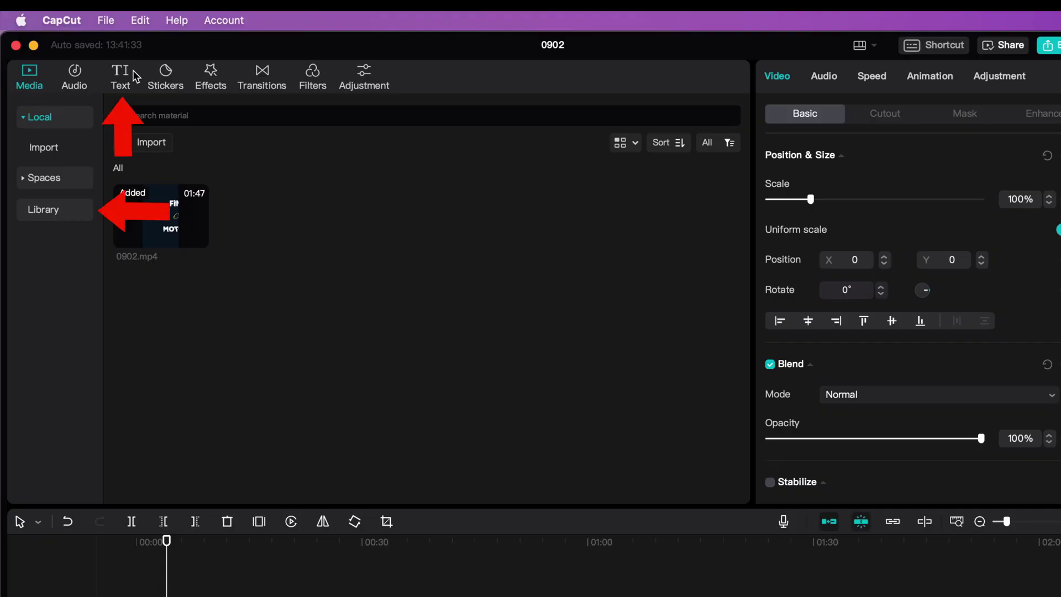
# Generate English auto captions from the video's speech with the Text tab's Auto captions.
pyautogui.click(87, 45)
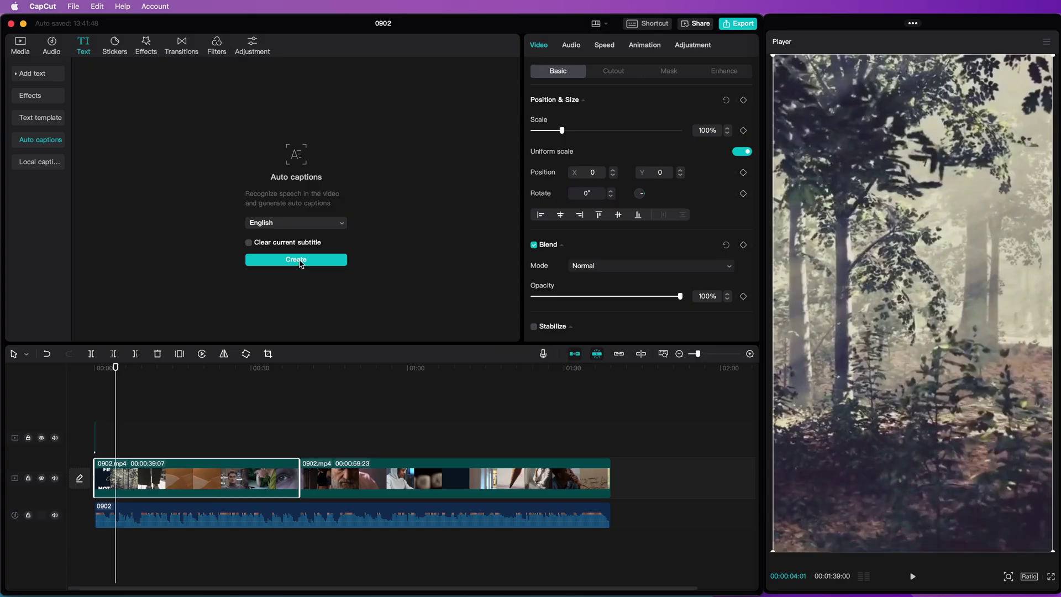
pyautogui.click(437, 393)
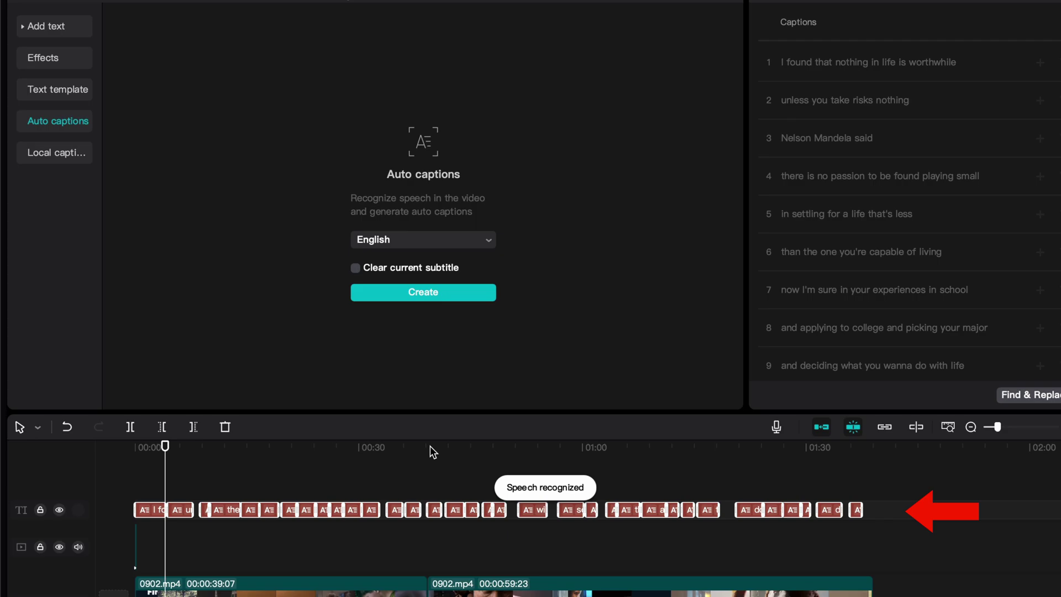
# Play the video from about 00:39 to review the generated captions.
pyautogui.click(431, 449)
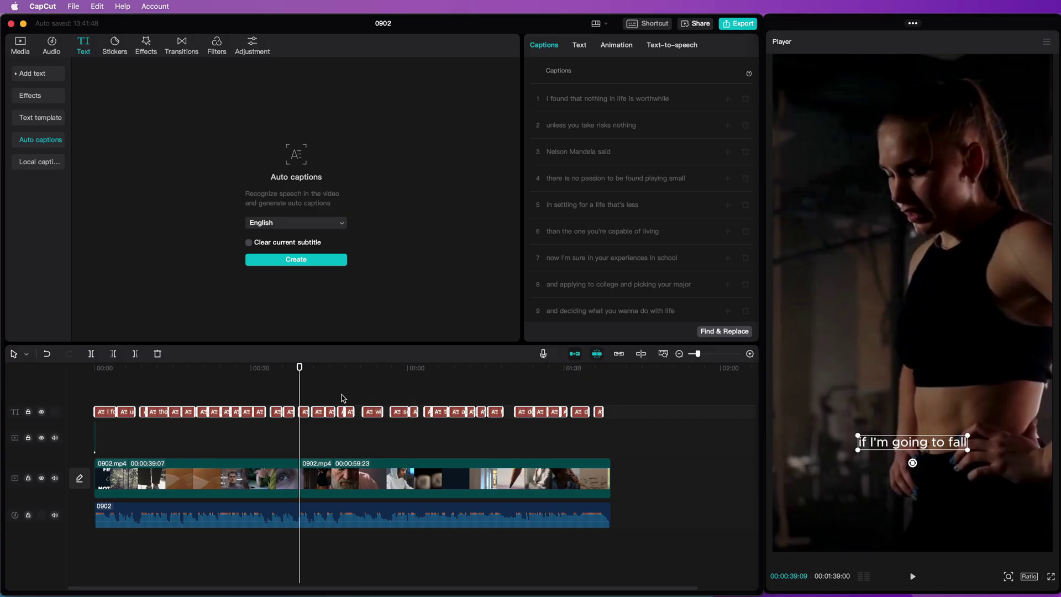
pyautogui.press('space')
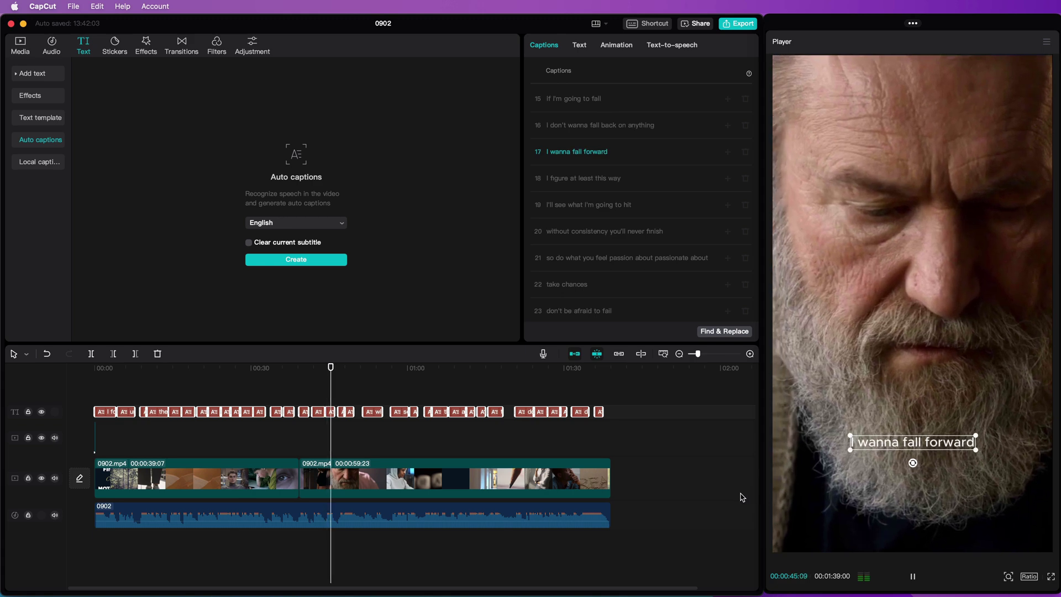
pyautogui.press('space')
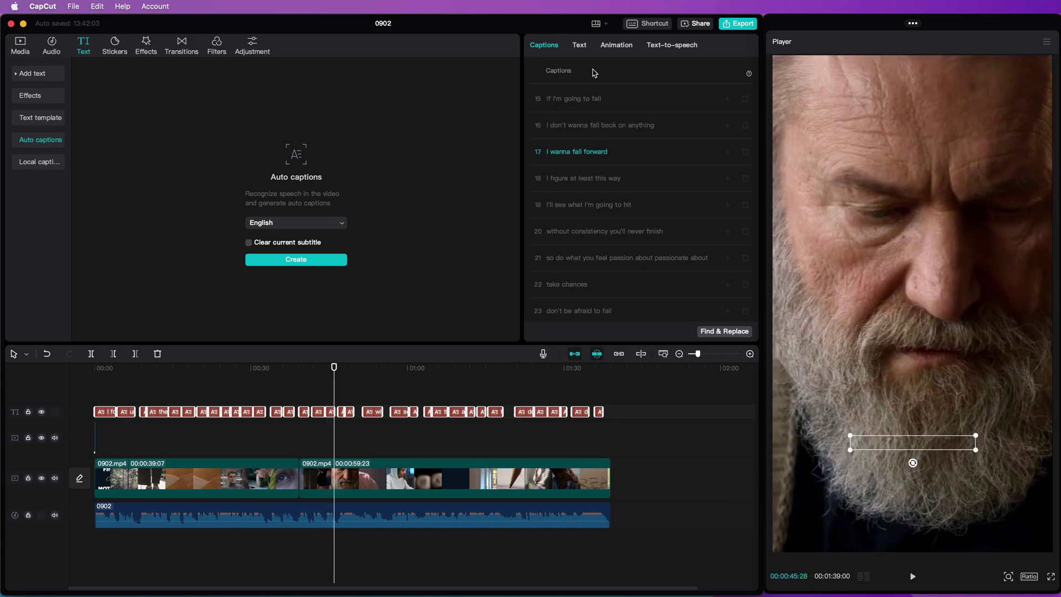
# Give the captions the zacbelX font at size 27 and raise them toward the frame centre.
pyautogui.click(580, 46)
pyautogui.click(467, 119)
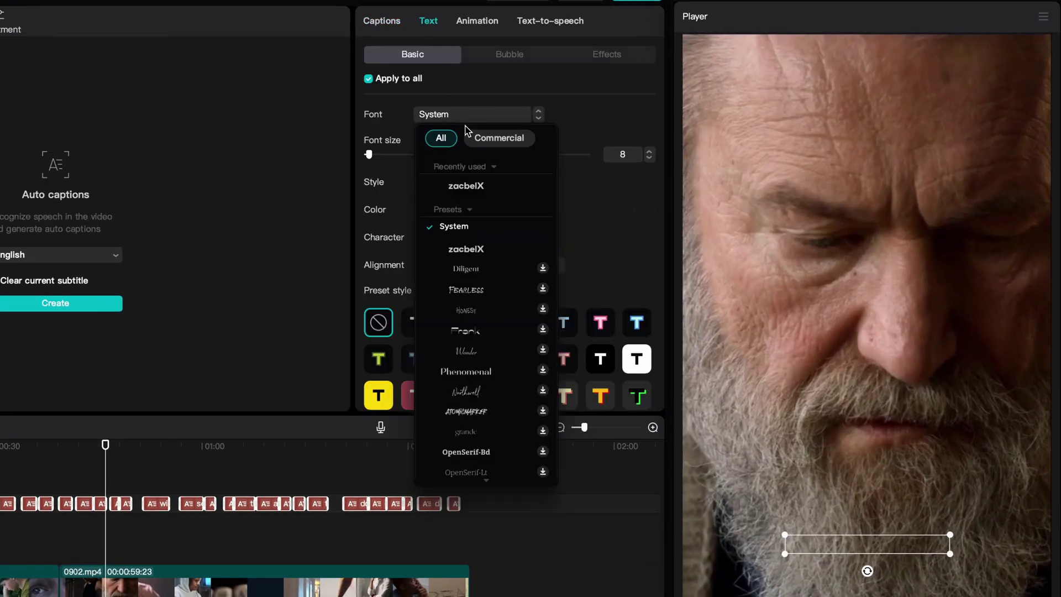
pyautogui.click(485, 250)
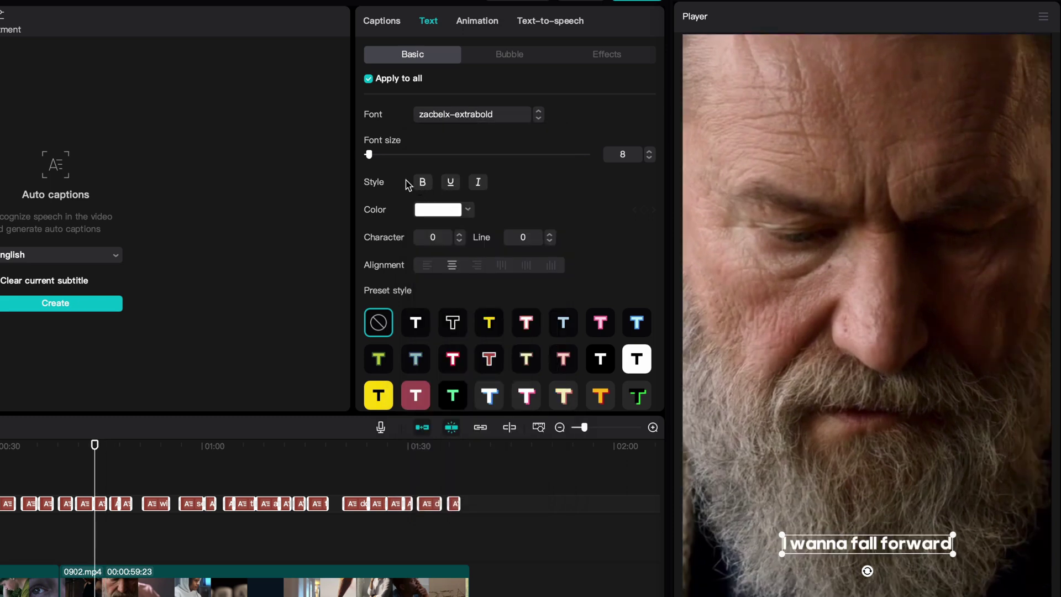
pyautogui.moveTo(369, 155); pyautogui.dragTo(385, 155)
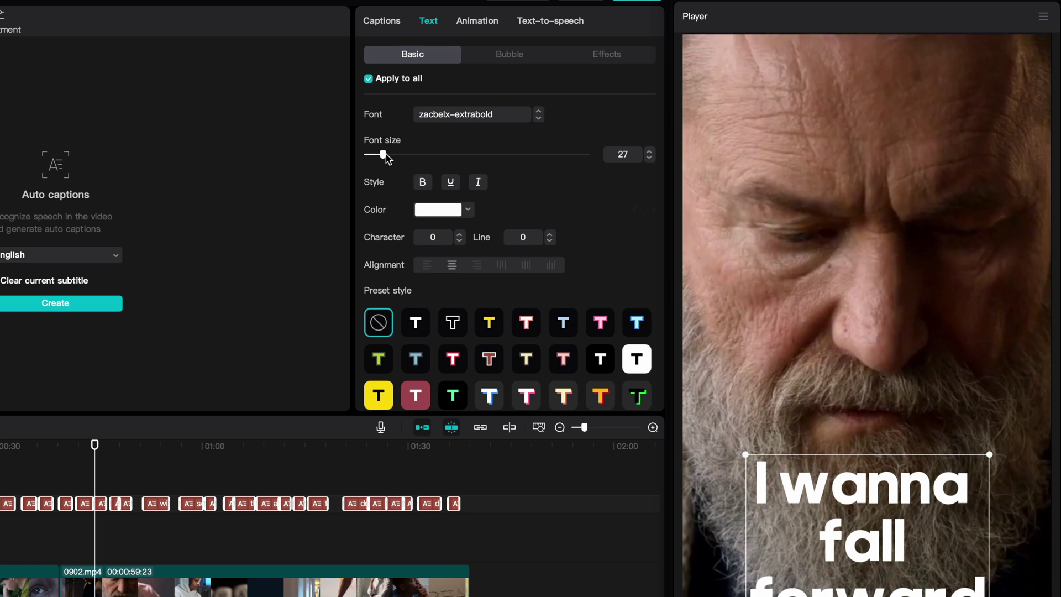
pyautogui.moveTo(864, 552); pyautogui.dragTo(863, 394)
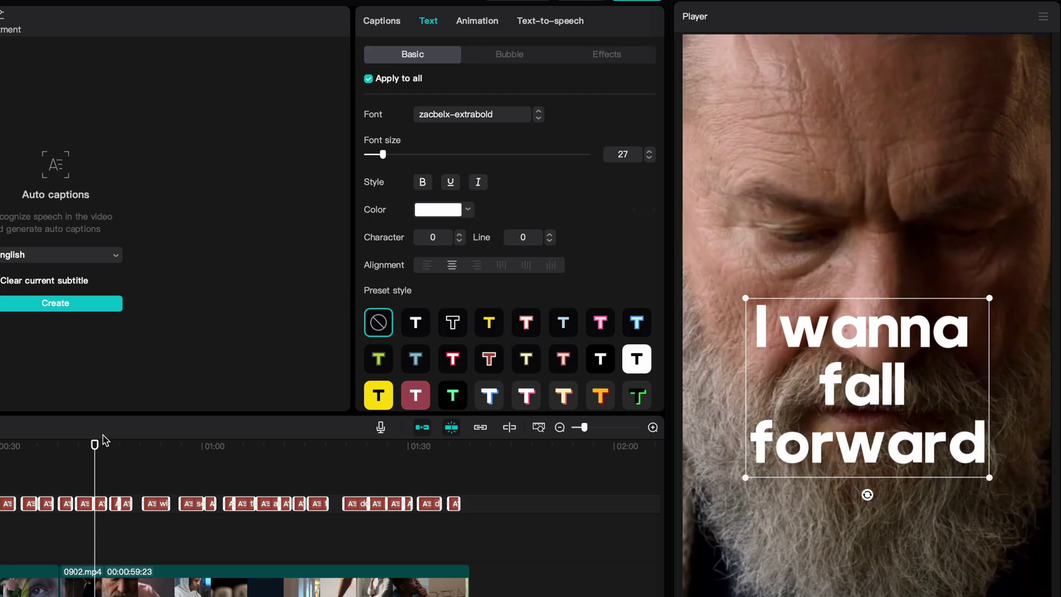
# Preview the restyled captions from the 'if I'm going to fall' caption.
pyautogui.moveTo(95, 447); pyautogui.dragTo(64, 464)
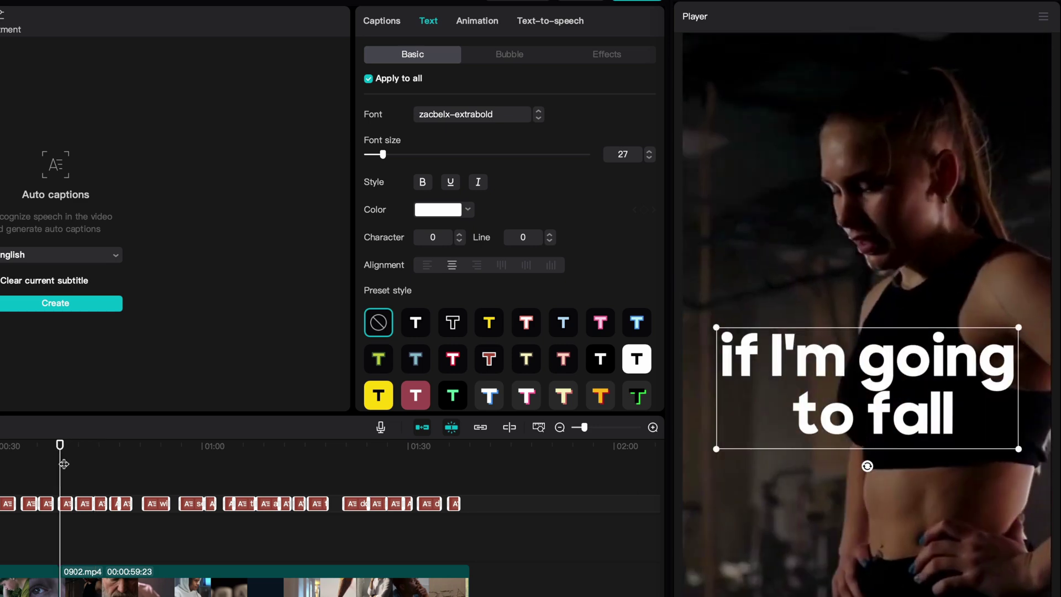
pyautogui.press('space')
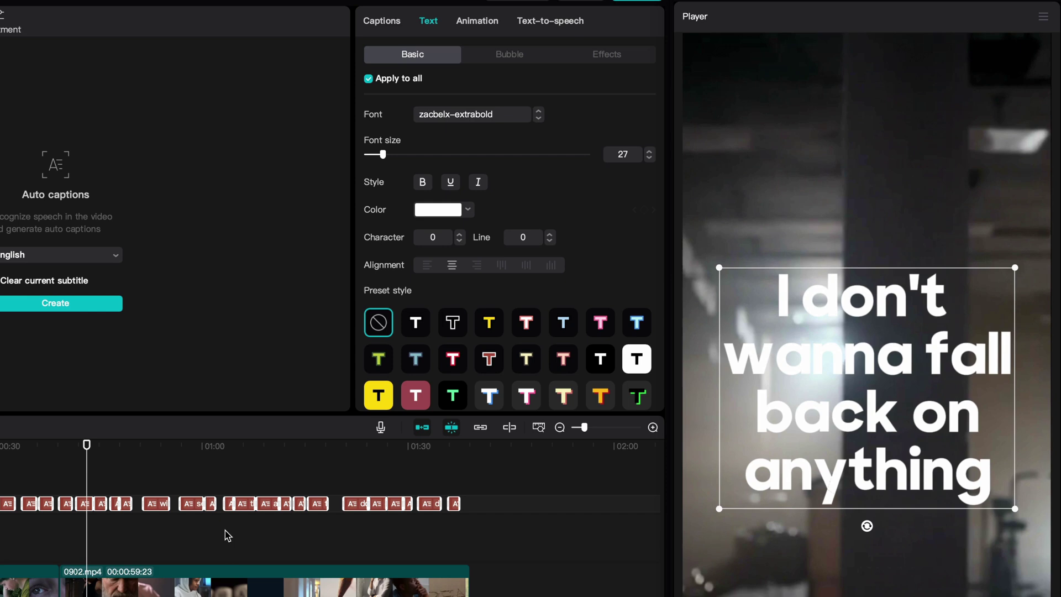
pyautogui.moveTo(89, 457); pyautogui.dragTo(59, 458)
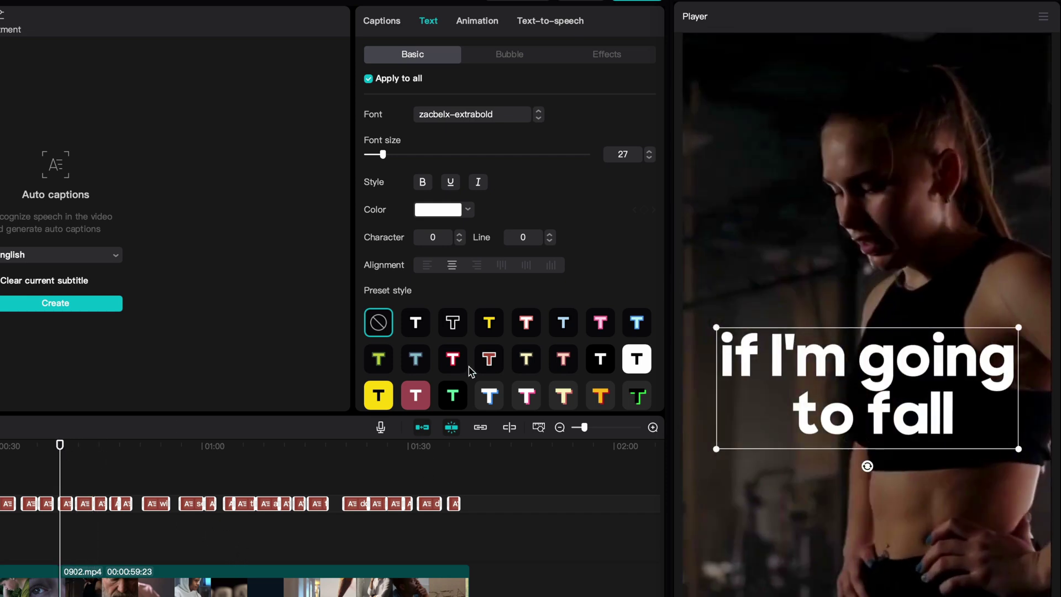
# Apply the yellow outlined preset style and preview it at the 'if I'm going to fall' caption.
pyautogui.click(489, 328)
pyautogui.press('space')
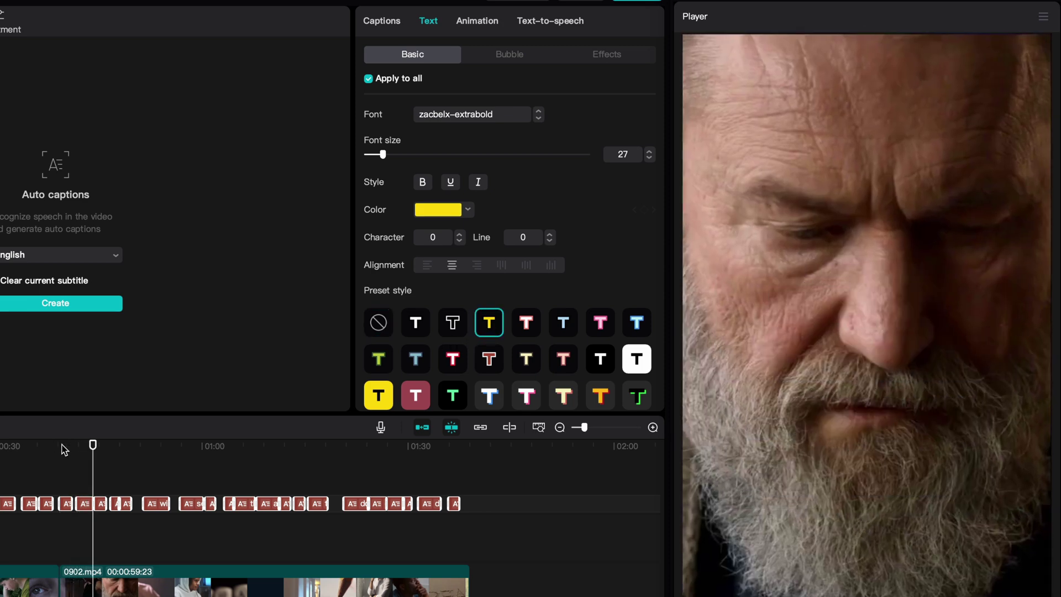
pyautogui.moveTo(93, 447); pyautogui.dragTo(58, 458)
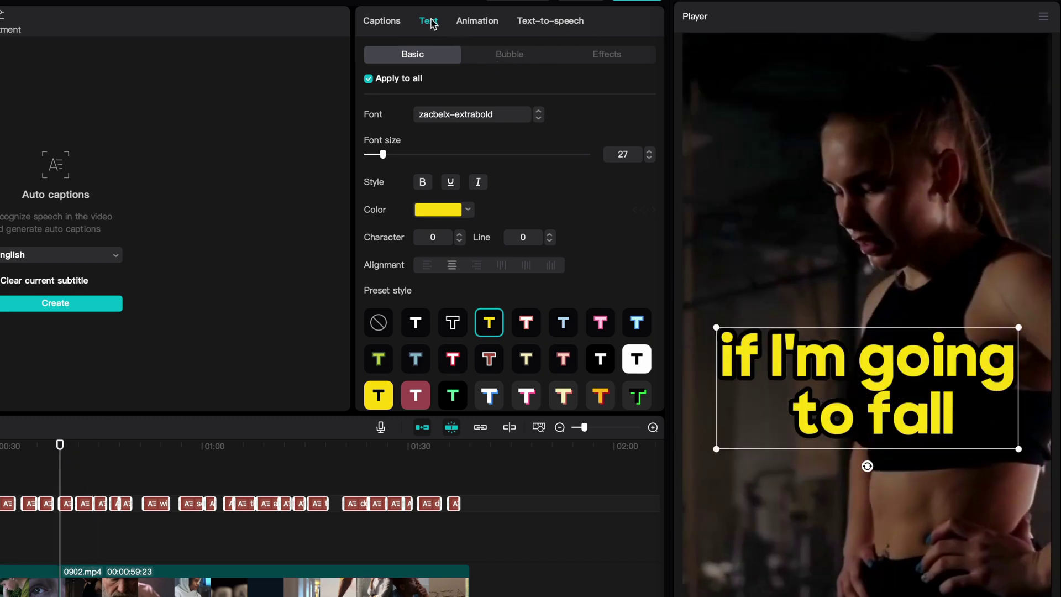
# Apply the yellow word-highlight caption animation and rewind to preview it.
pyautogui.click(475, 24)
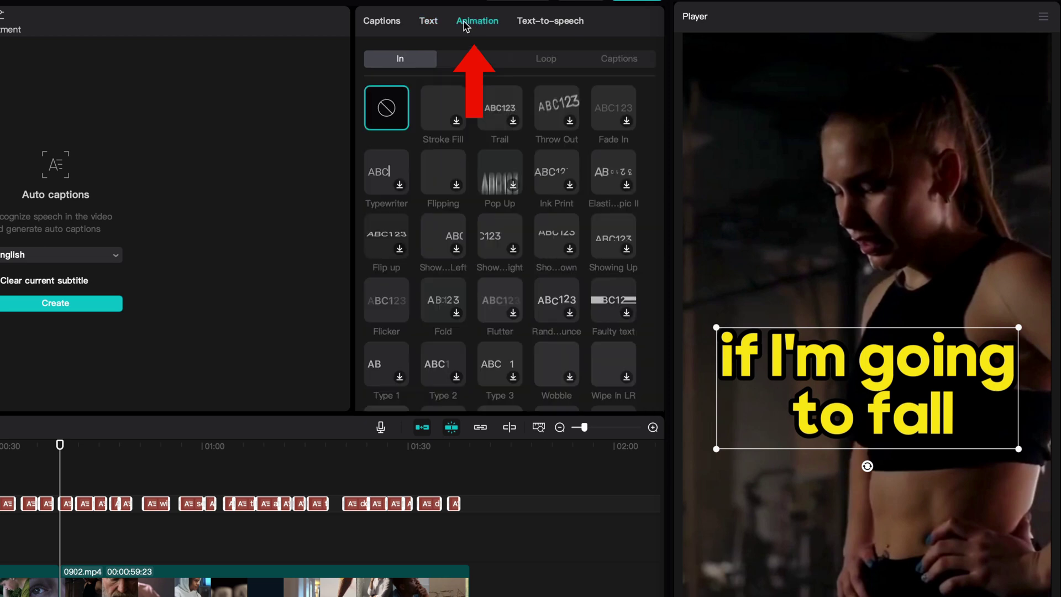
pyautogui.click(632, 64)
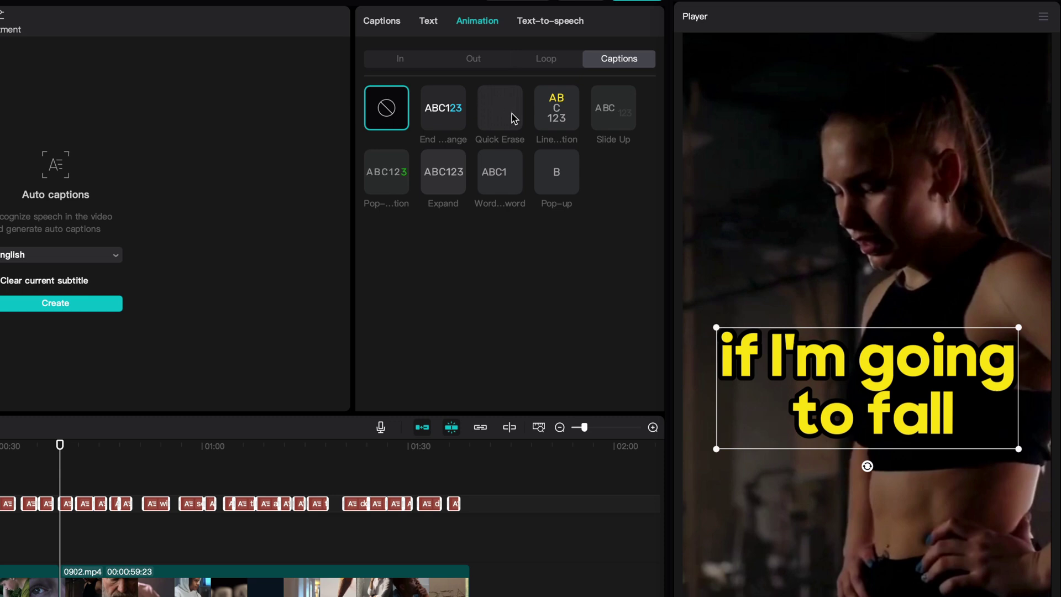
pyautogui.click(551, 115)
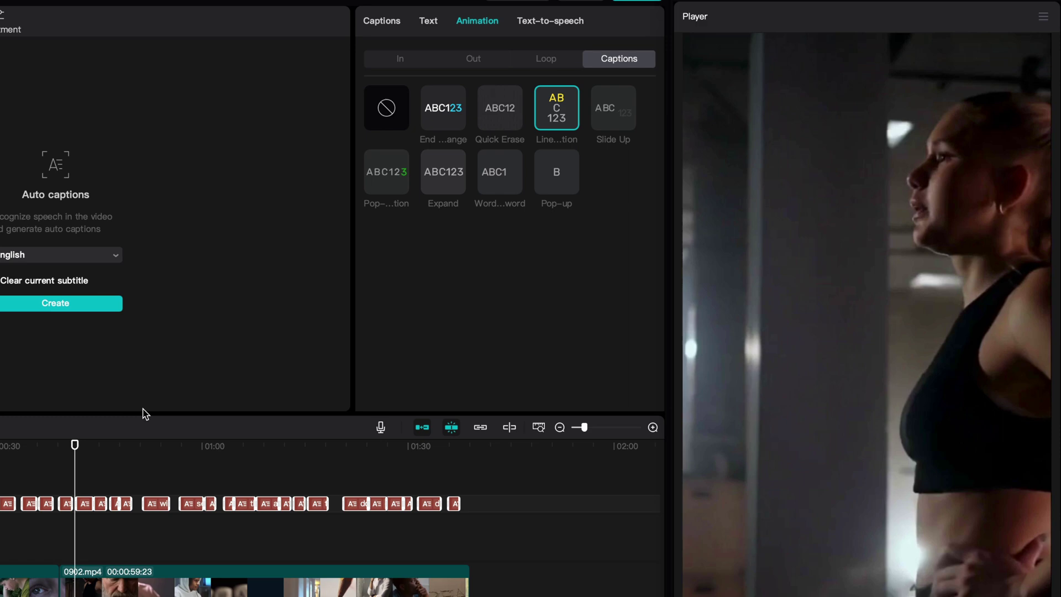
pyautogui.moveTo(79, 446); pyautogui.dragTo(60, 450)
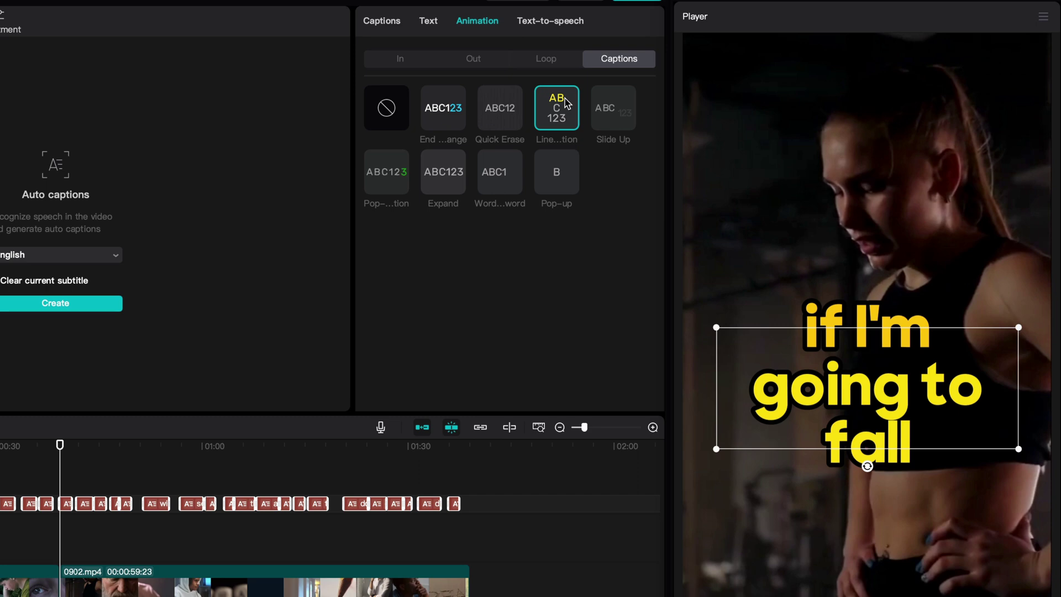
# Change the caption base text colour to pale cream F9F3C4.
pyautogui.click(429, 22)
pyautogui.click(468, 211)
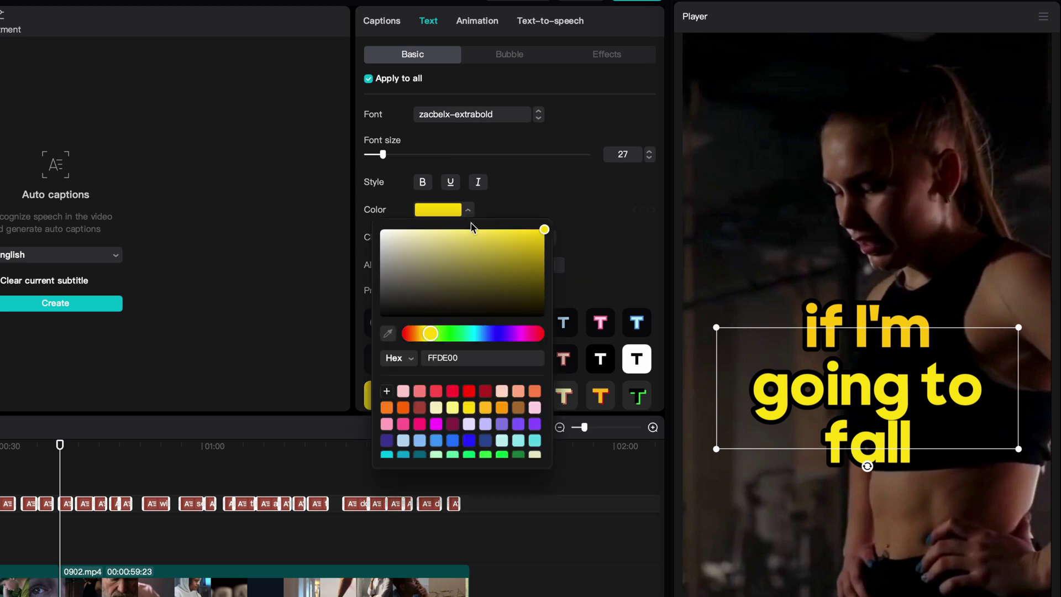
pyautogui.click(436, 408)
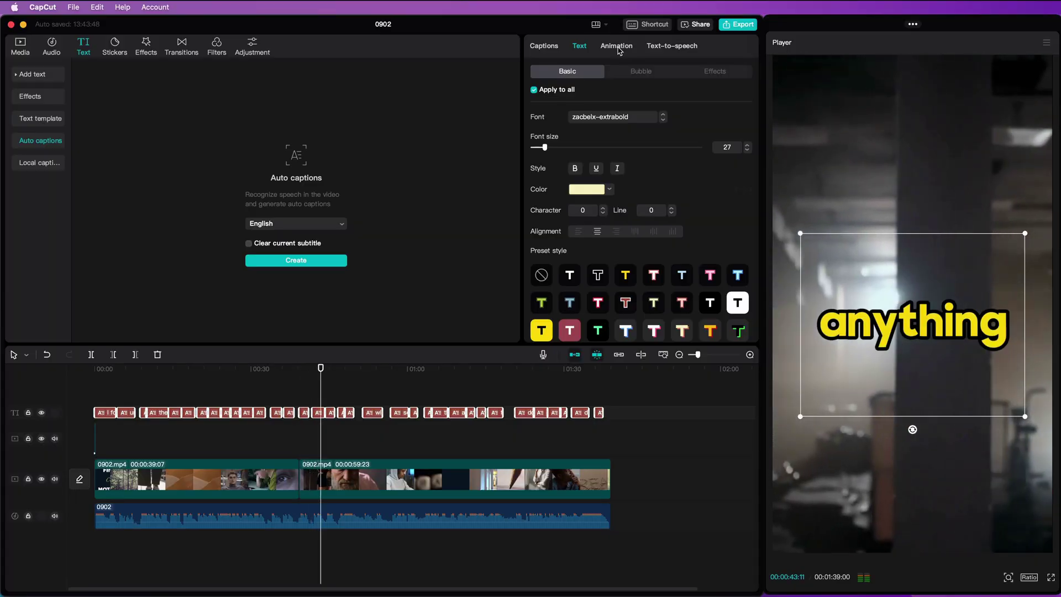
# Switch the captions to a word-by-word pop-in caption animation.
pyautogui.click(300, 367)
pyautogui.click(616, 46)
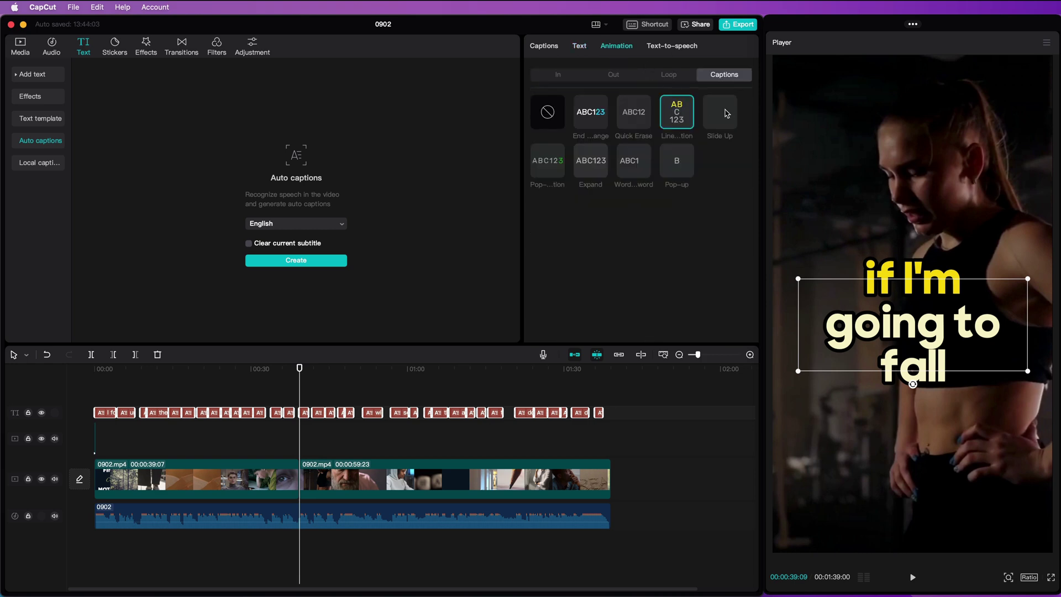
pyautogui.click(553, 175)
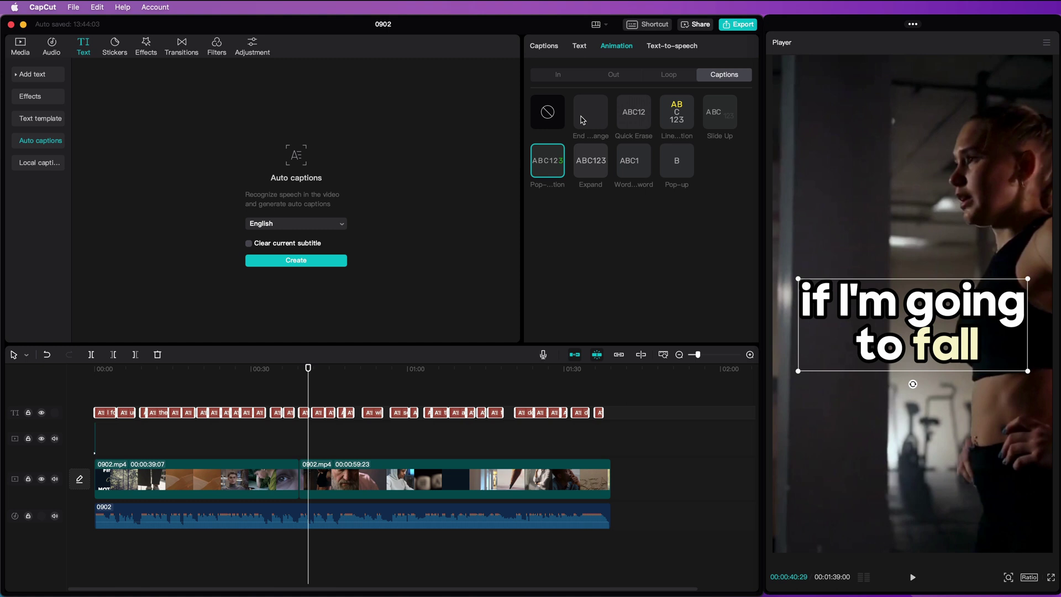
# Reapply the yellow outlined preset style and preview the captions.
pyautogui.click(579, 47)
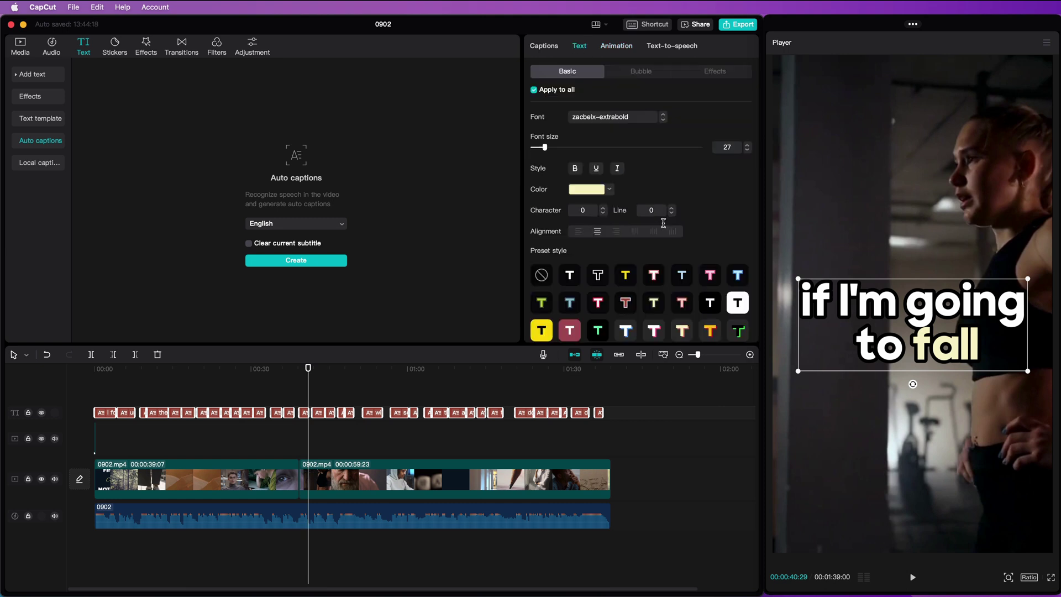
pyautogui.click(627, 280)
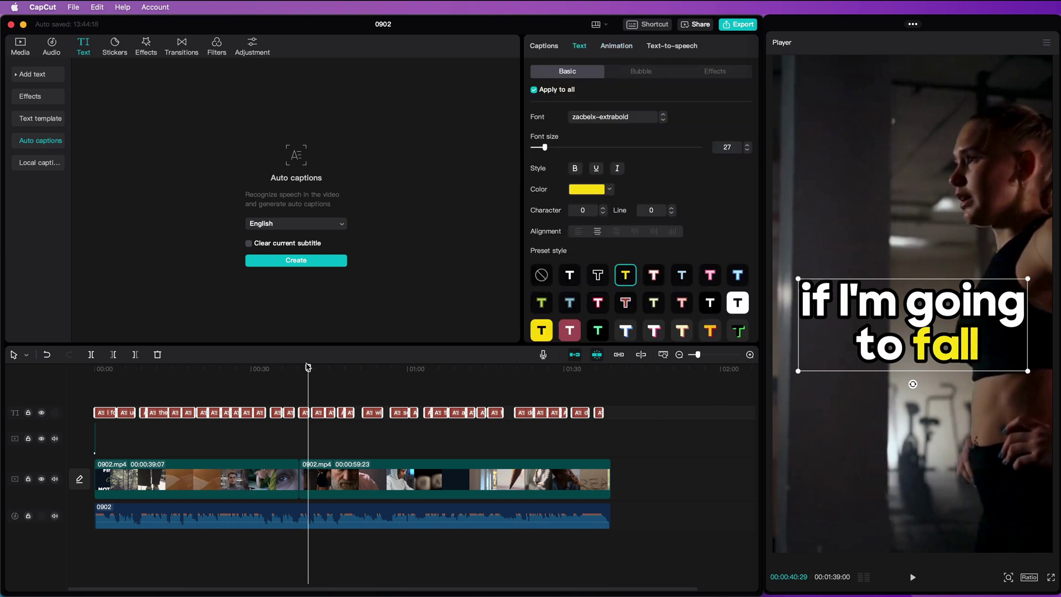
pyautogui.moveTo(308, 367); pyautogui.dragTo(298, 367)
pyautogui.press('space')
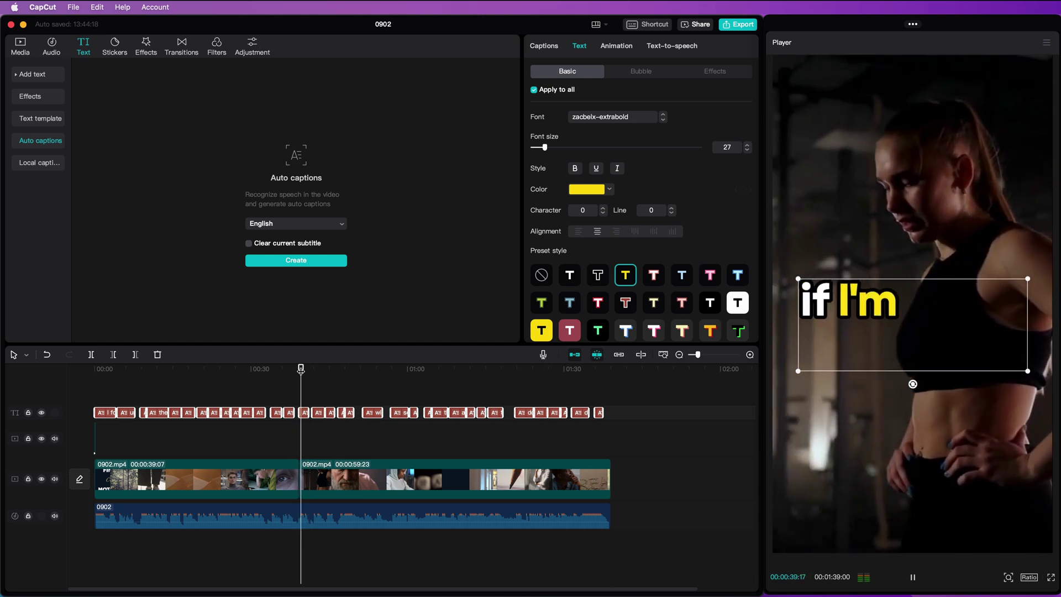
pyautogui.press('space')
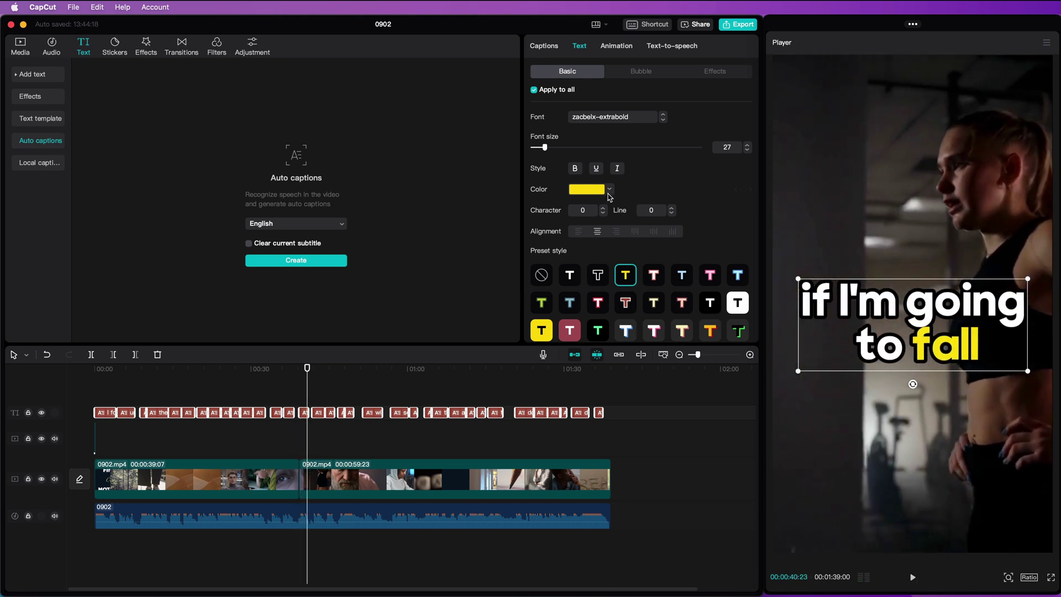
# Change the highlighted word colour to blue and preview it.
pyautogui.click(609, 190)
pyautogui.click(587, 366)
pyautogui.click(297, 369)
pyautogui.press('space')
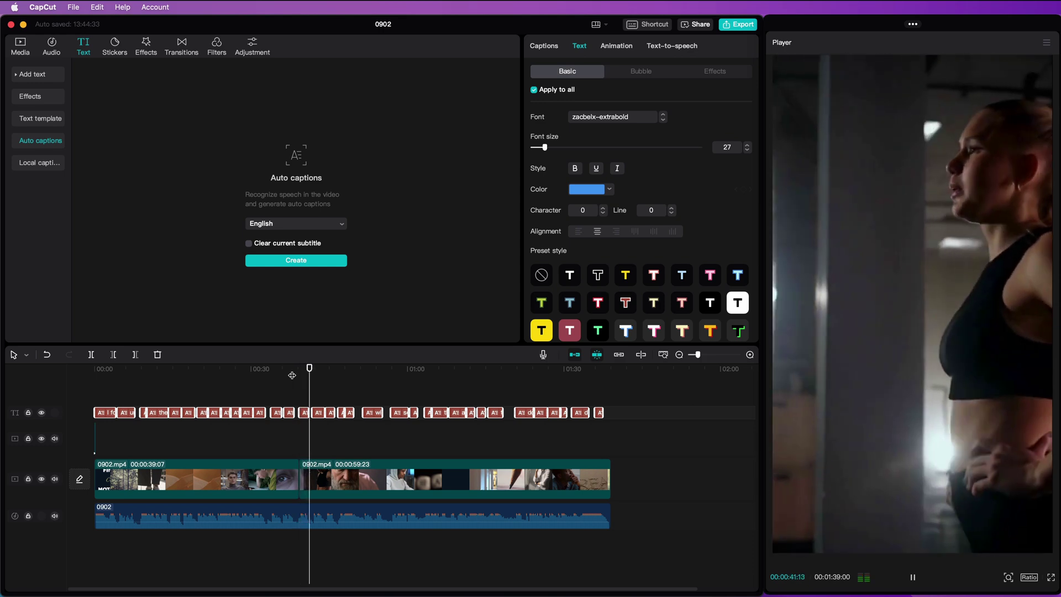
pyautogui.press('space')
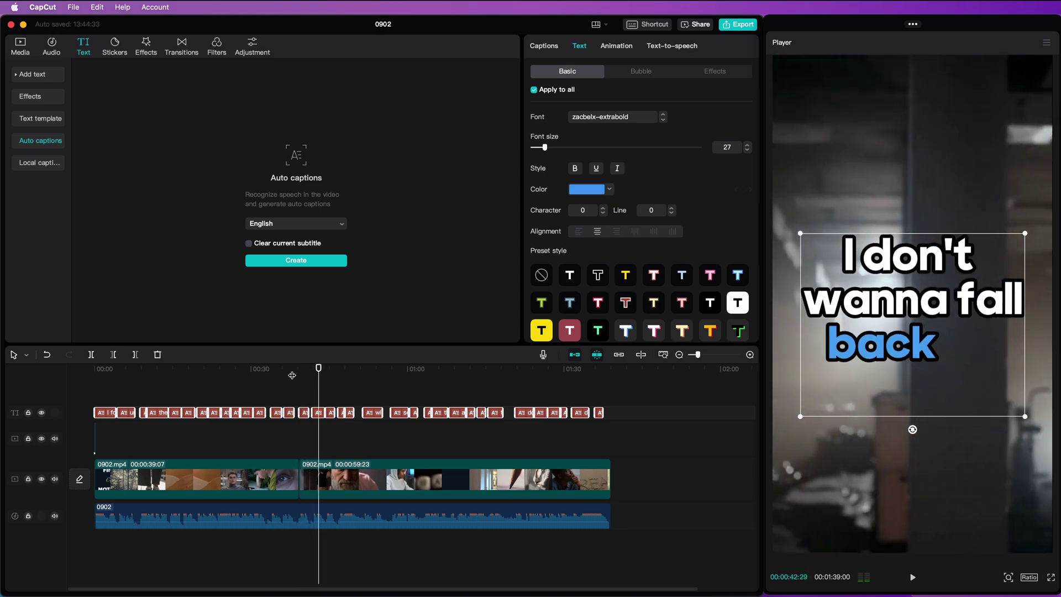
# Apply the Pop-up caption animation, then try the Typewriter entrance animation.
pyautogui.click(612, 46)
pyautogui.click(688, 169)
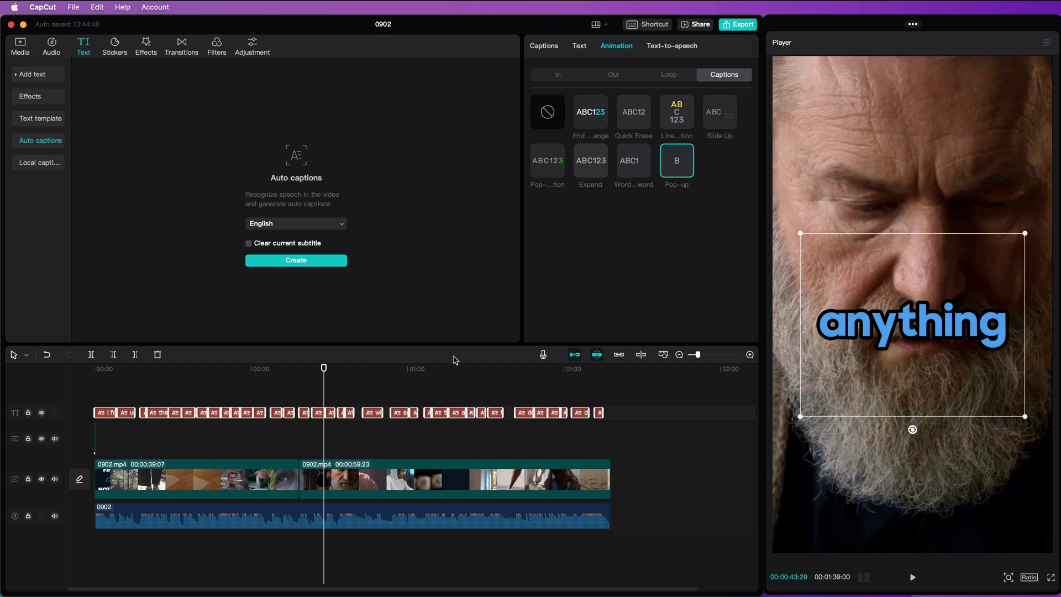
pyautogui.click(567, 77)
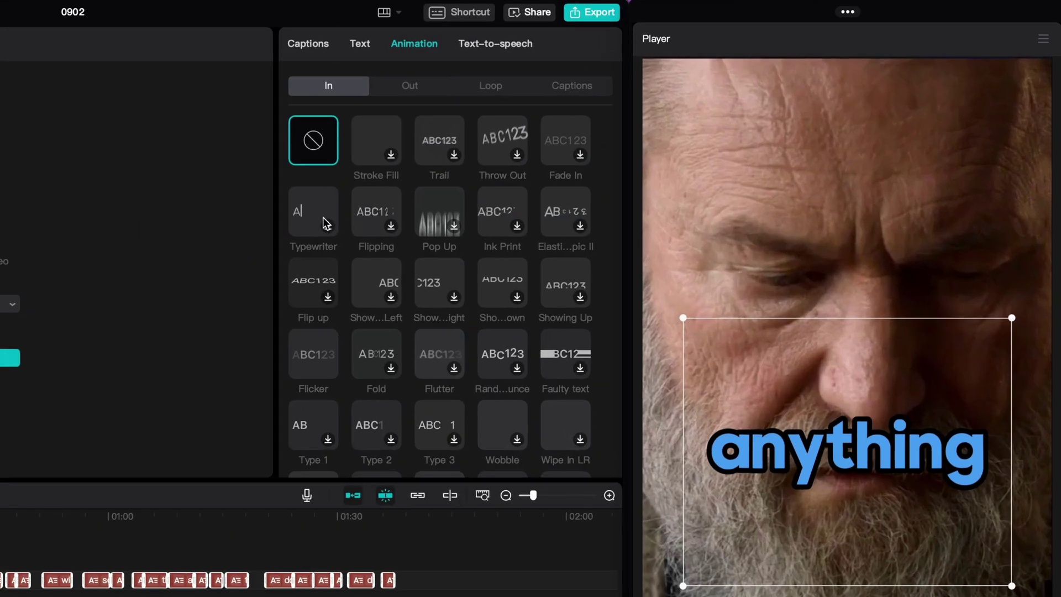
pyautogui.click(323, 217)
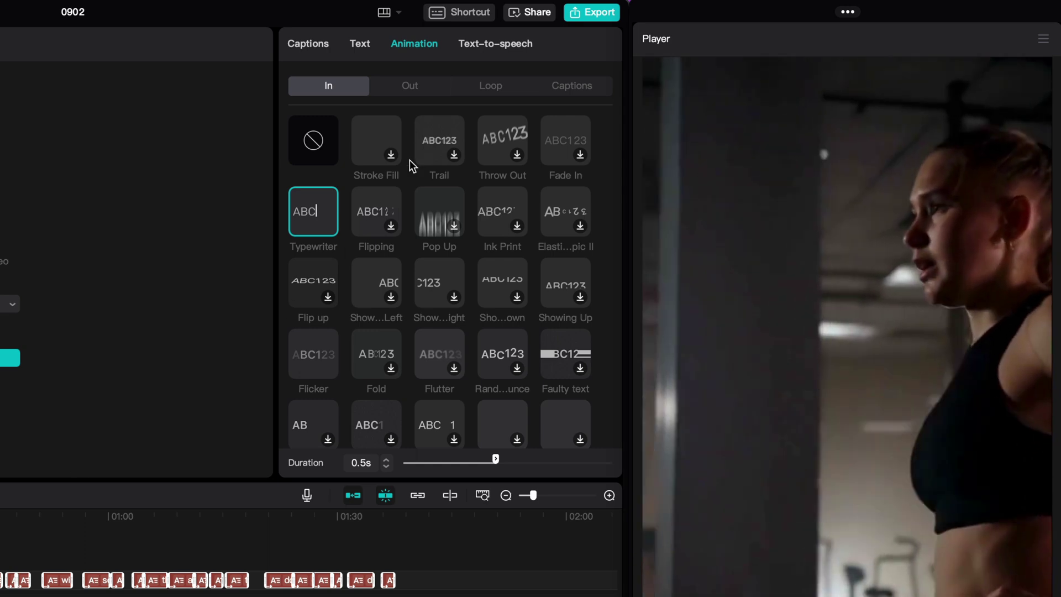
# Go back to the Captions animations and reapply Pop-up.
pyautogui.click(546, 86)
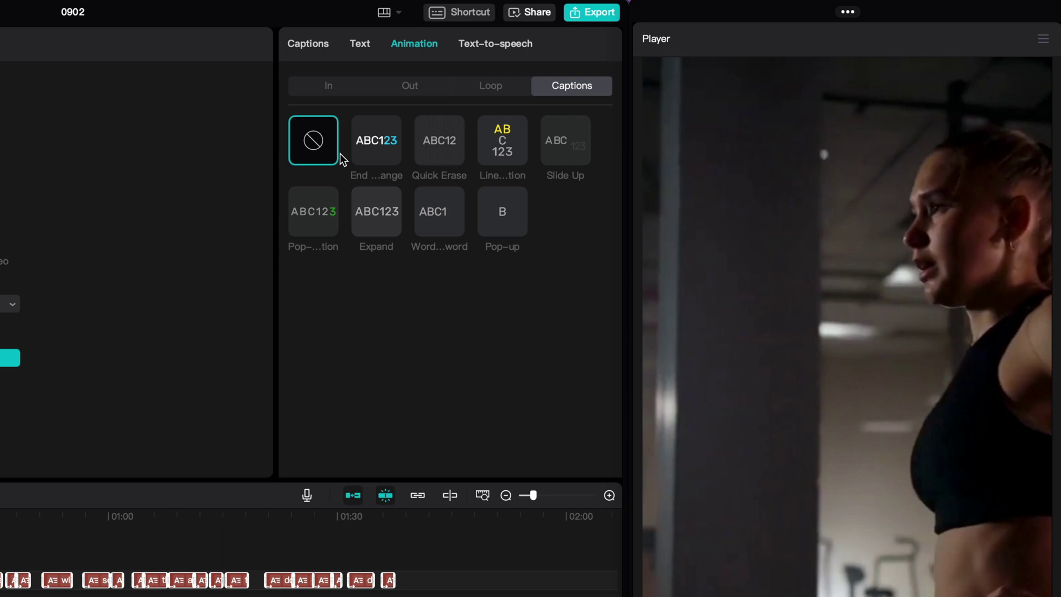
pyautogui.click(327, 89)
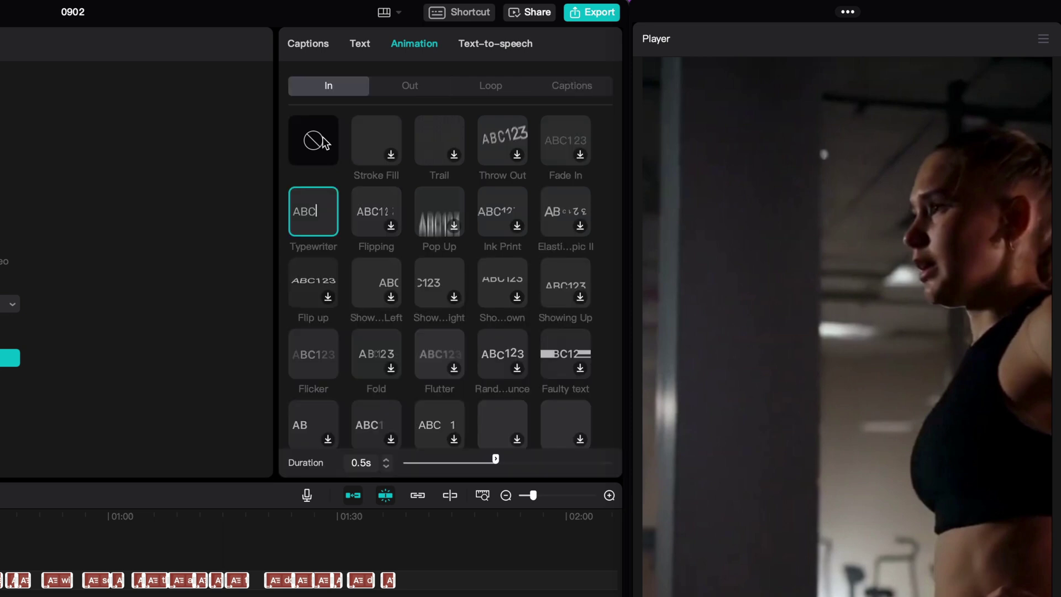
pyautogui.click(586, 88)
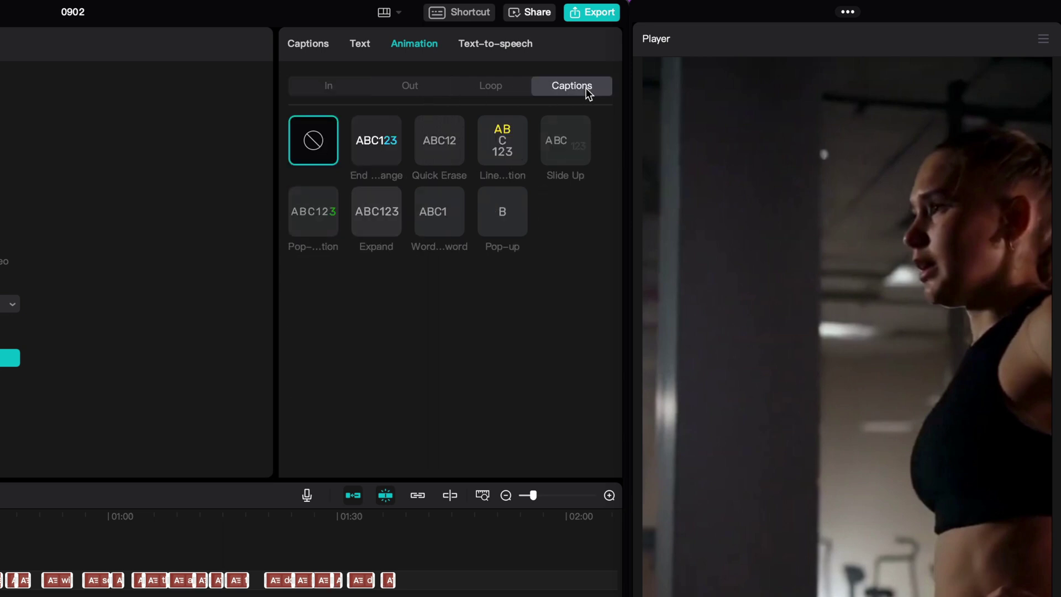
pyautogui.click(500, 221)
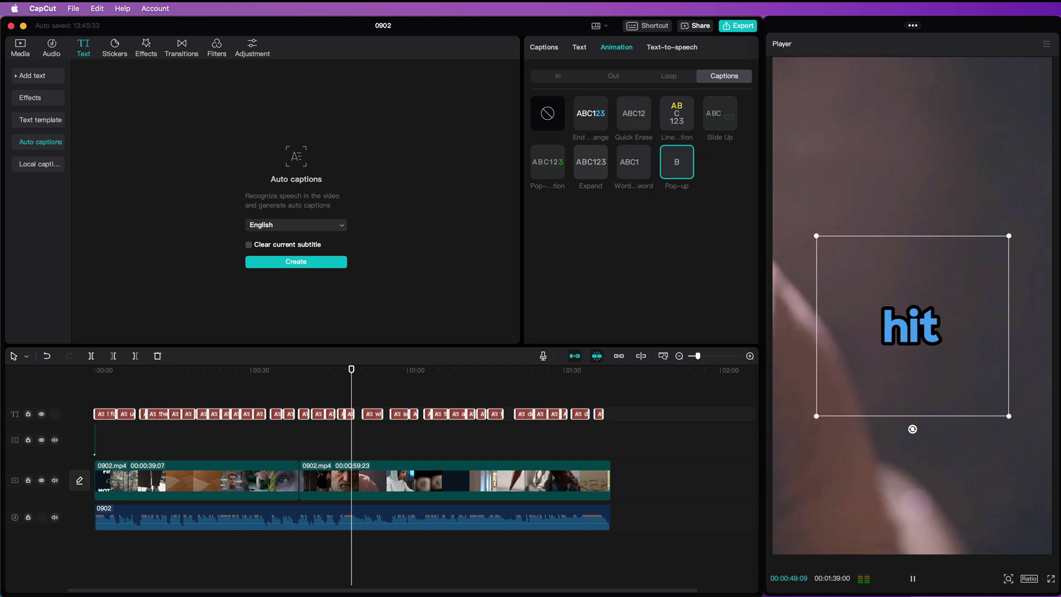
# Select only the 'I'll see what I'm going to hit' caption, untick Apply to all, and set font size 61.
pyautogui.press('space')
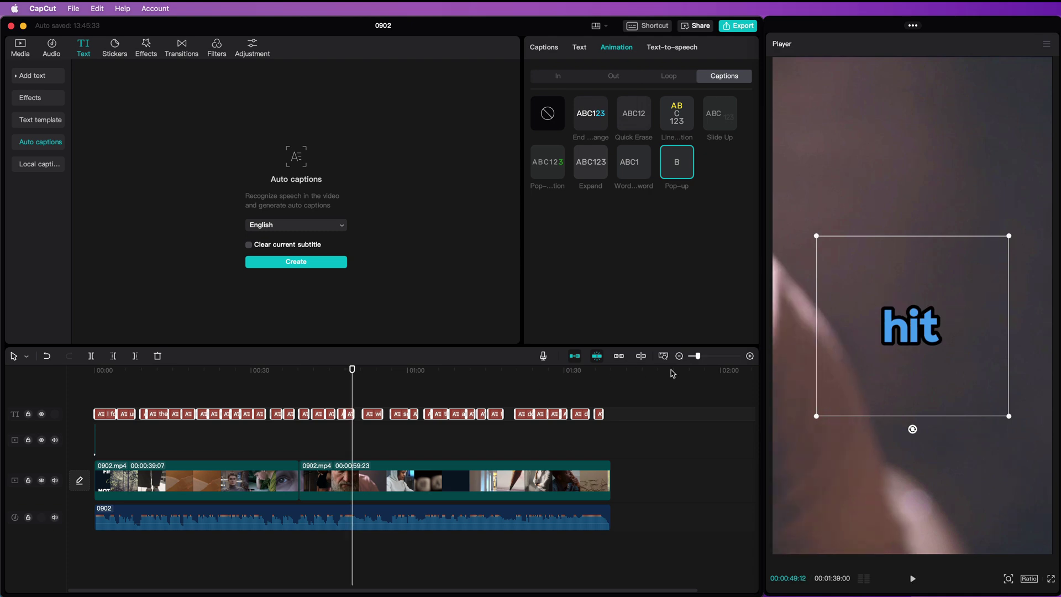
pyautogui.click(750, 356)
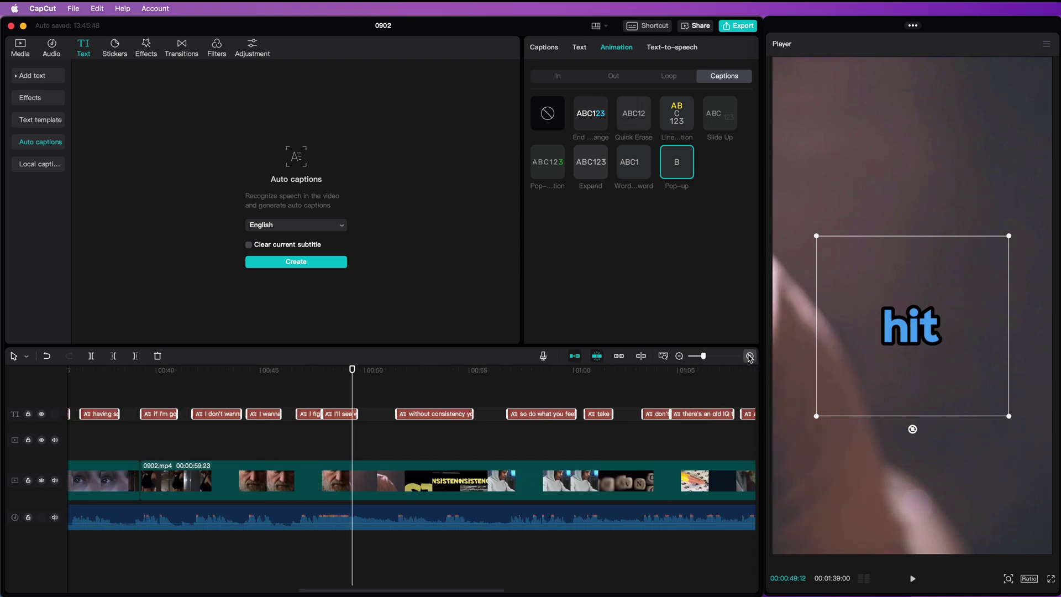
pyautogui.click(342, 418)
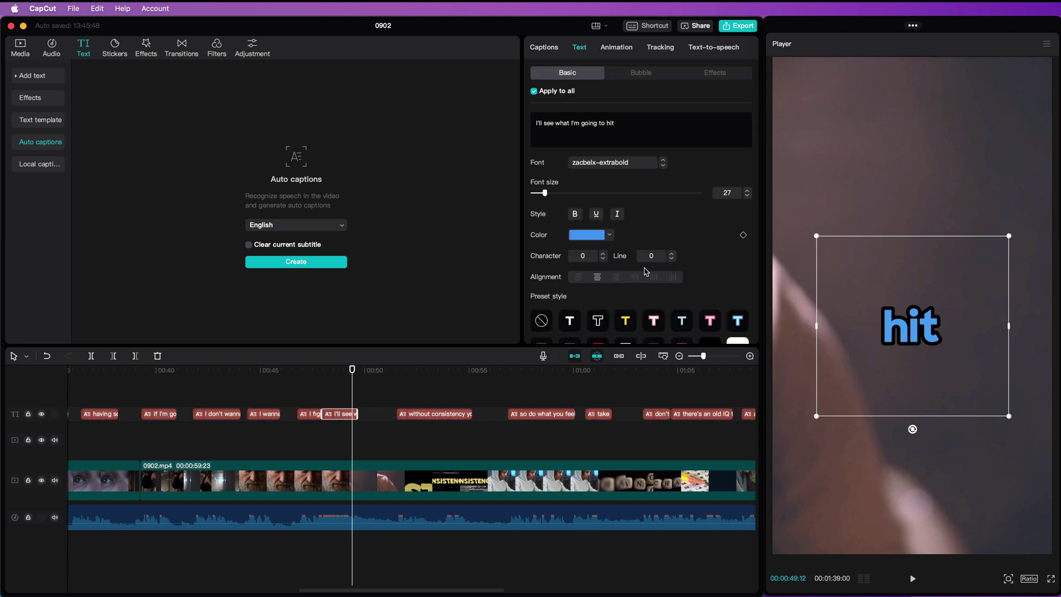
pyautogui.click(344, 372)
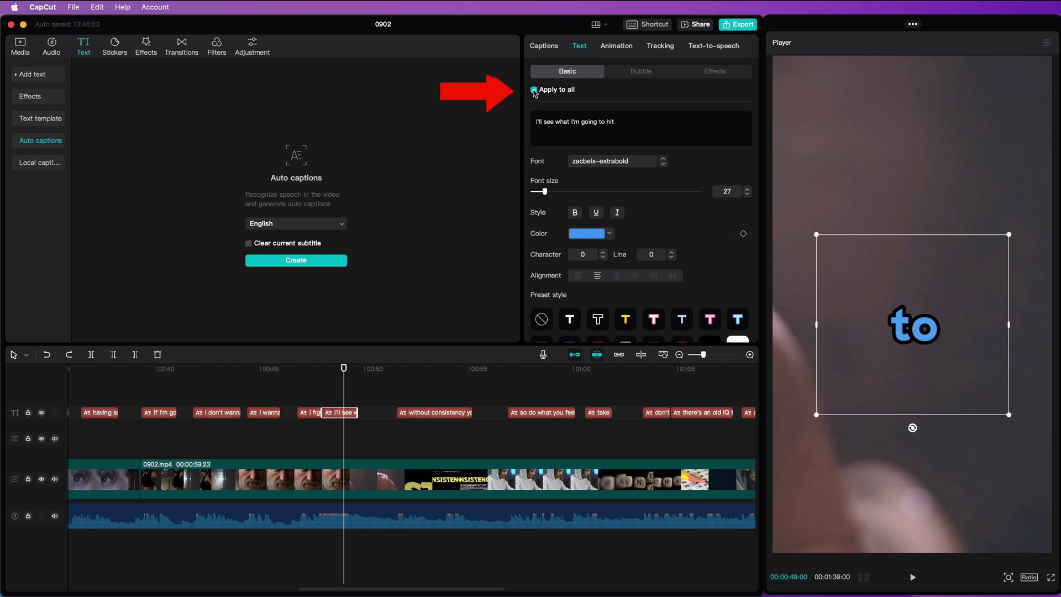
pyautogui.click(534, 91)
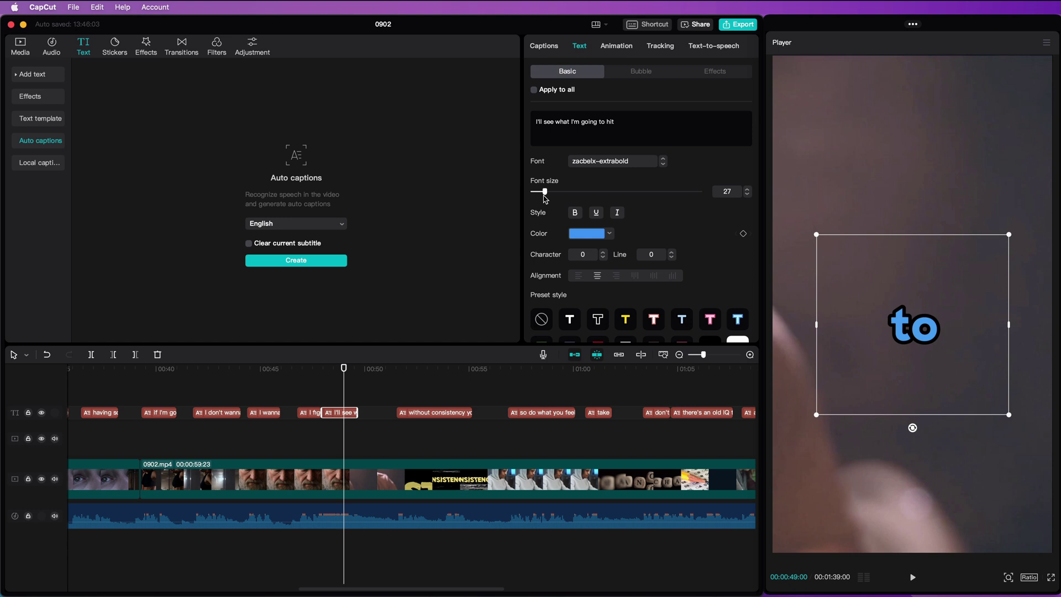
pyautogui.moveTo(545, 193); pyautogui.dragTo(564, 191)
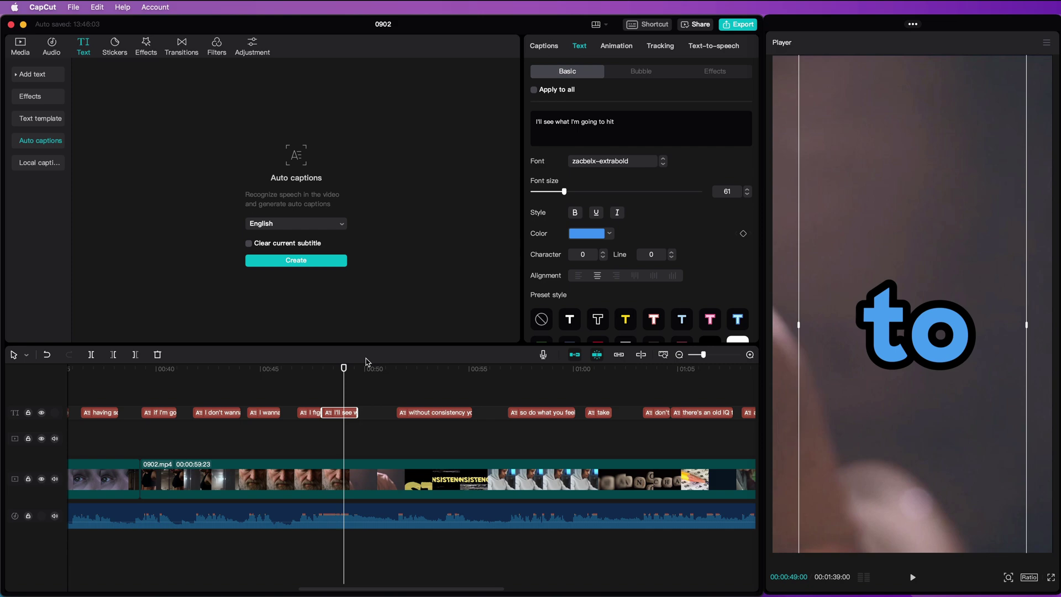
# Replay from just before the caption to preview the enlarged word 'hit'.
pyautogui.moveTo(343, 369); pyautogui.dragTo(285, 383)
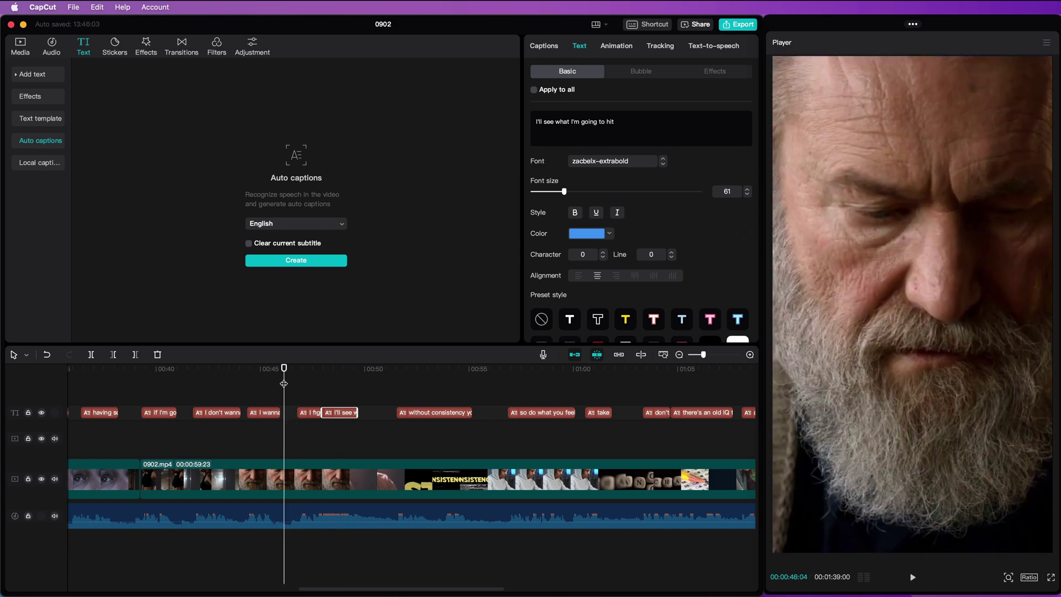
pyautogui.press('space')
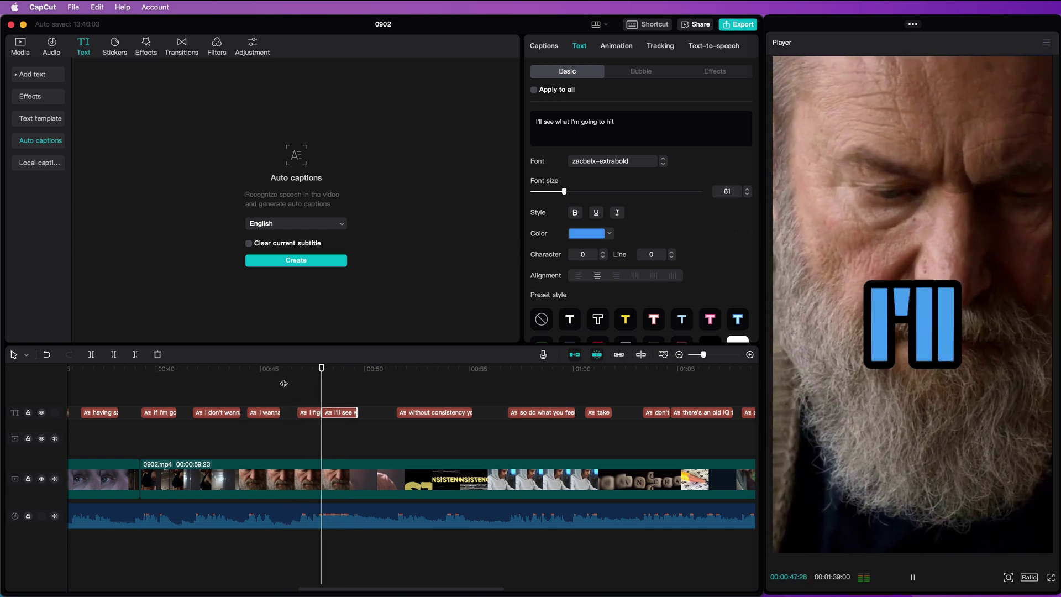
pyautogui.press('space')
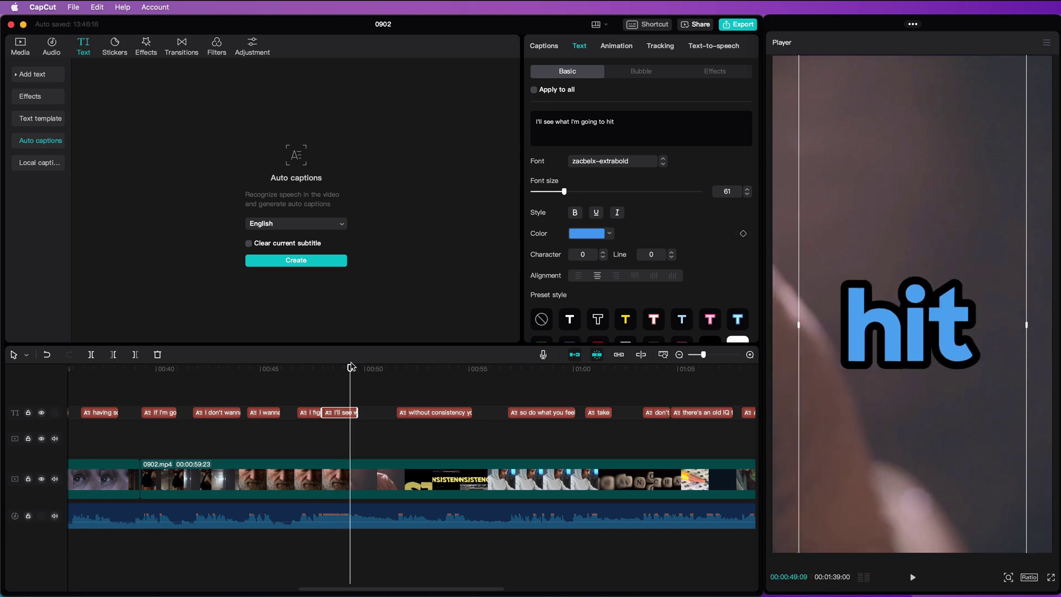
# In the Captions list, remove the space before 'hit' in caption 19 and split it off as caption 20.
pyautogui.moveTo(350, 369); pyautogui.dragTo(322, 369)
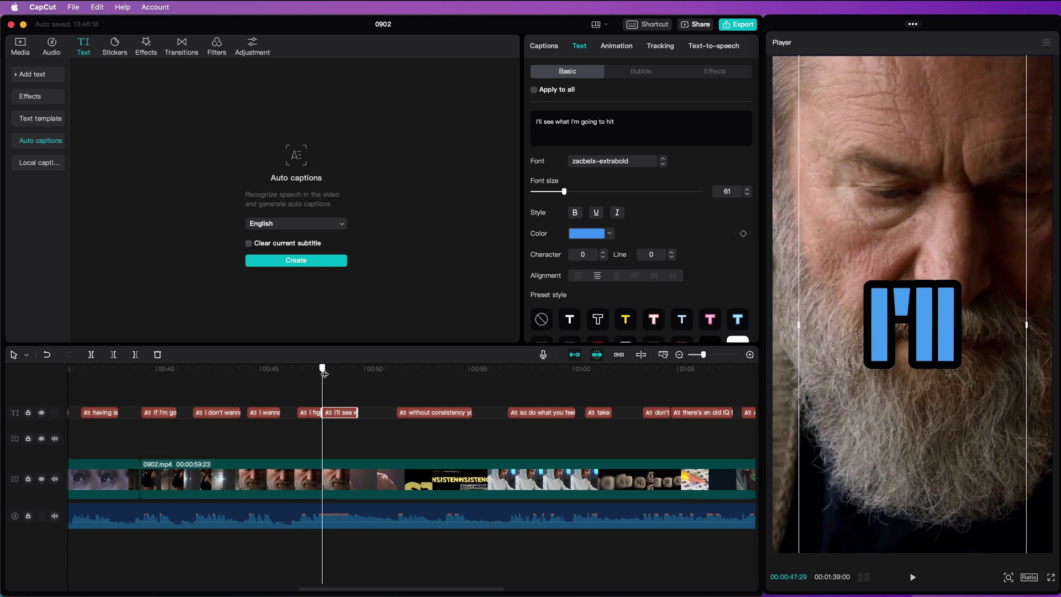
pyautogui.click(543, 51)
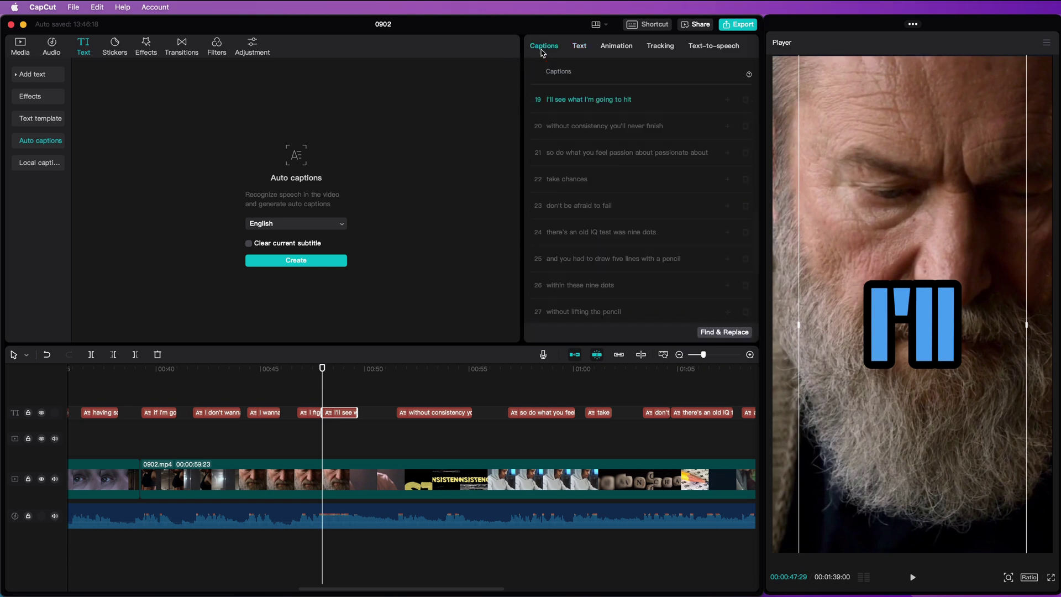
pyautogui.click(614, 102)
pyautogui.press('BackSpace')
pyautogui.press('Return')
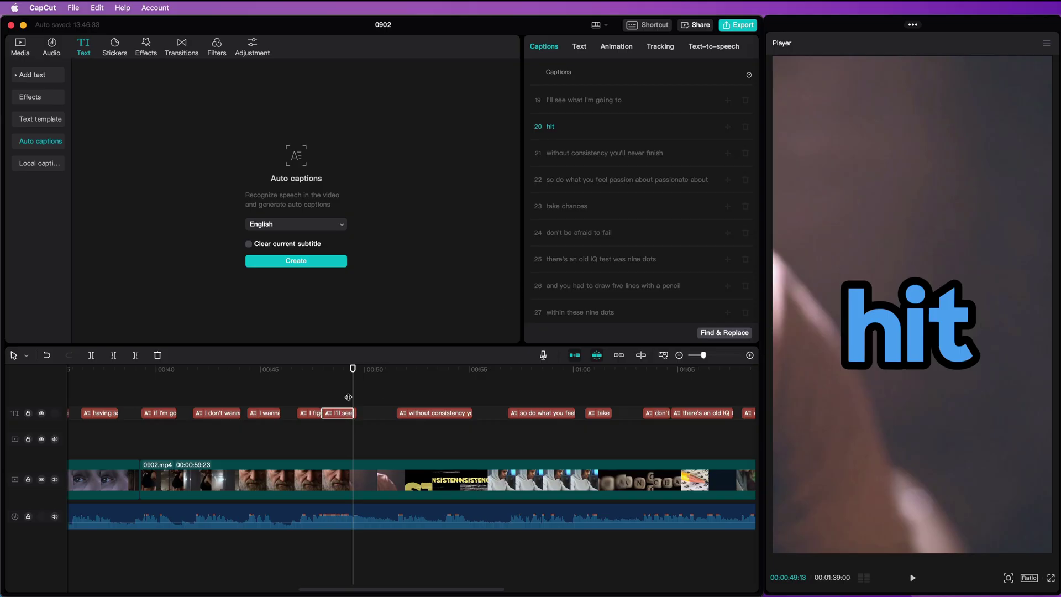
# Resize the 'I'll see what I'm going to' caption text to size 22.
pyautogui.click(397, 491)
pyautogui.moveTo(572, 192); pyautogui.dragTo(542, 193)
pyautogui.moveTo(346, 370); pyautogui.dragTo(298, 374)
# Play back from about 00:46 to check the caption timing.
pyautogui.press('space')
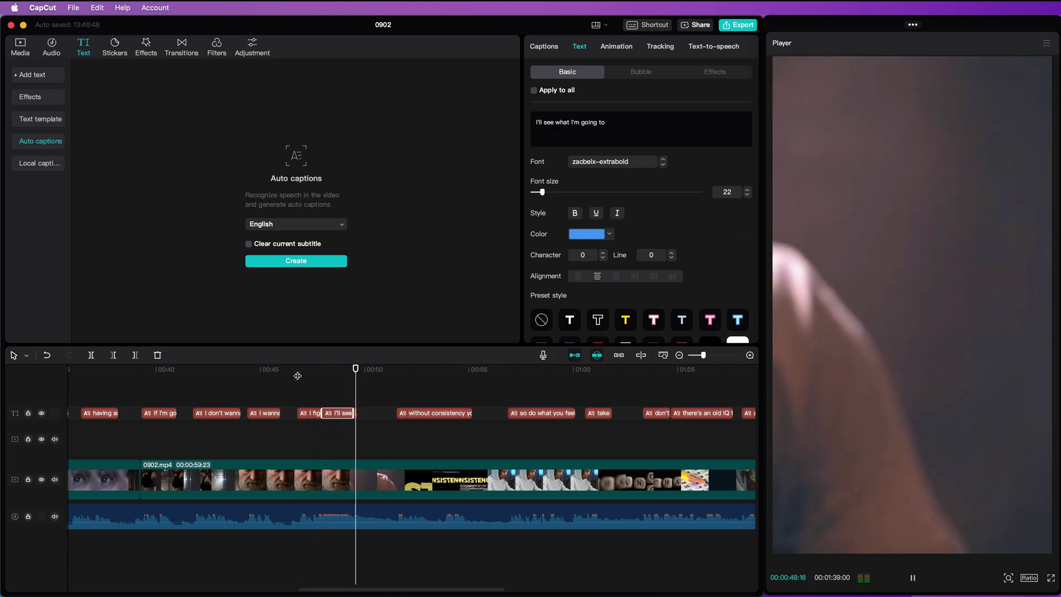
pyautogui.press('space')
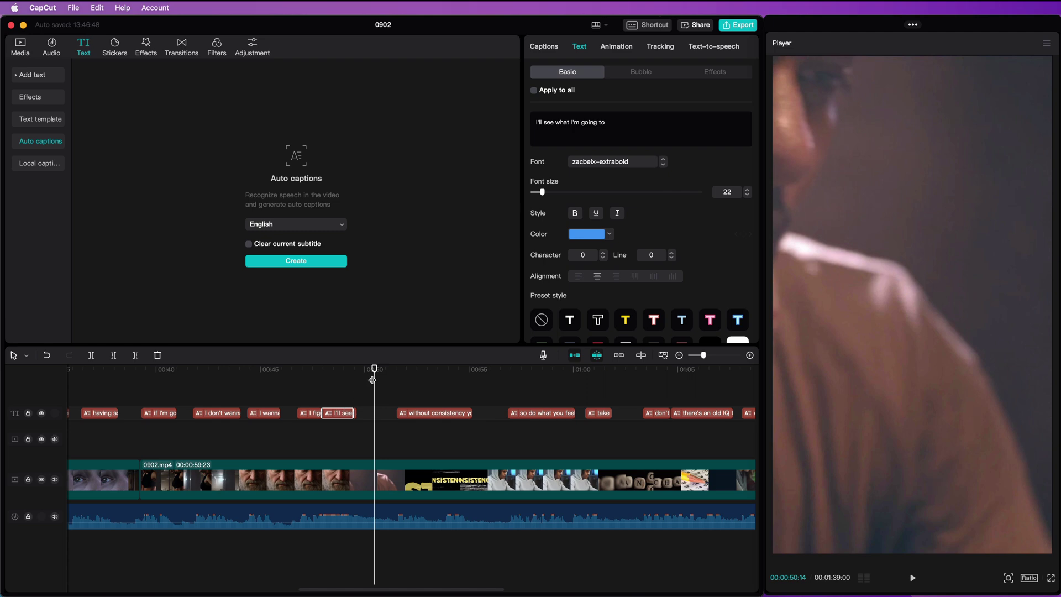
pyautogui.click(295, 379)
pyautogui.press('space')
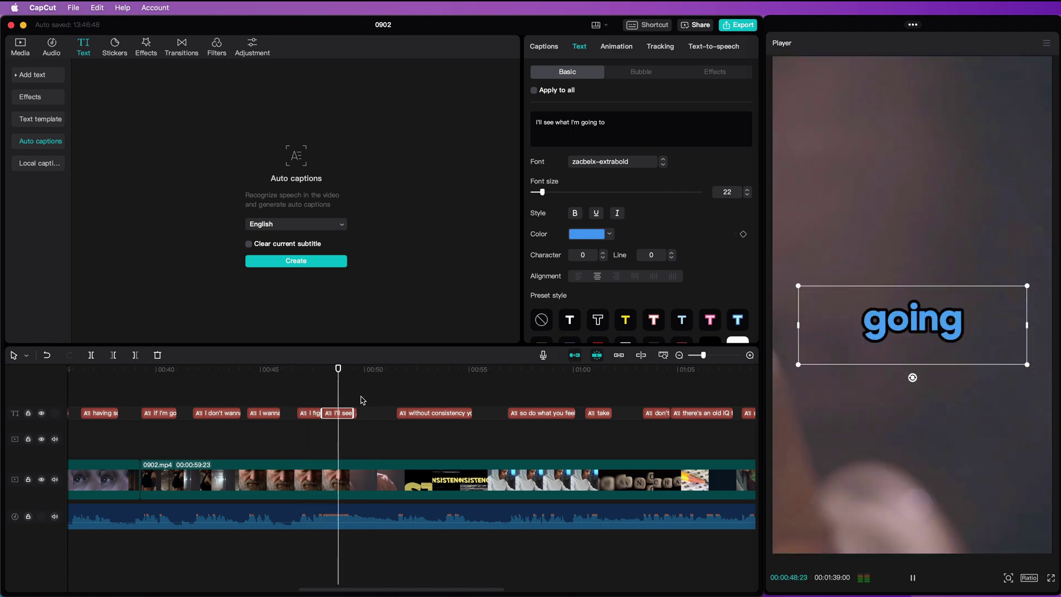
pyautogui.press('space')
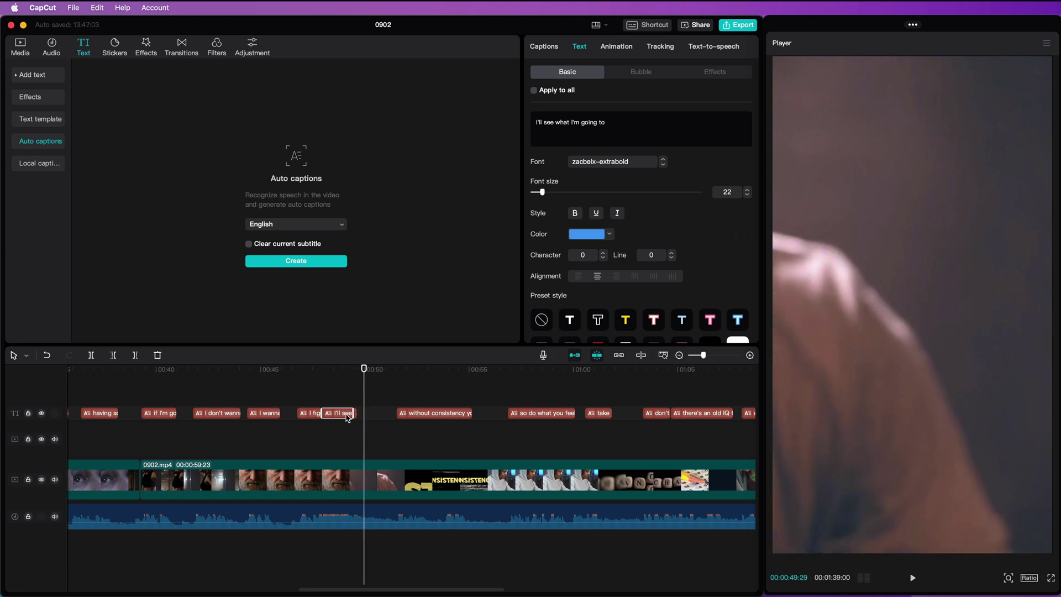
# Zoom the timeline and trim caption 19 to end right after 'to' at 00:49:02.
pyautogui.click(750, 355)
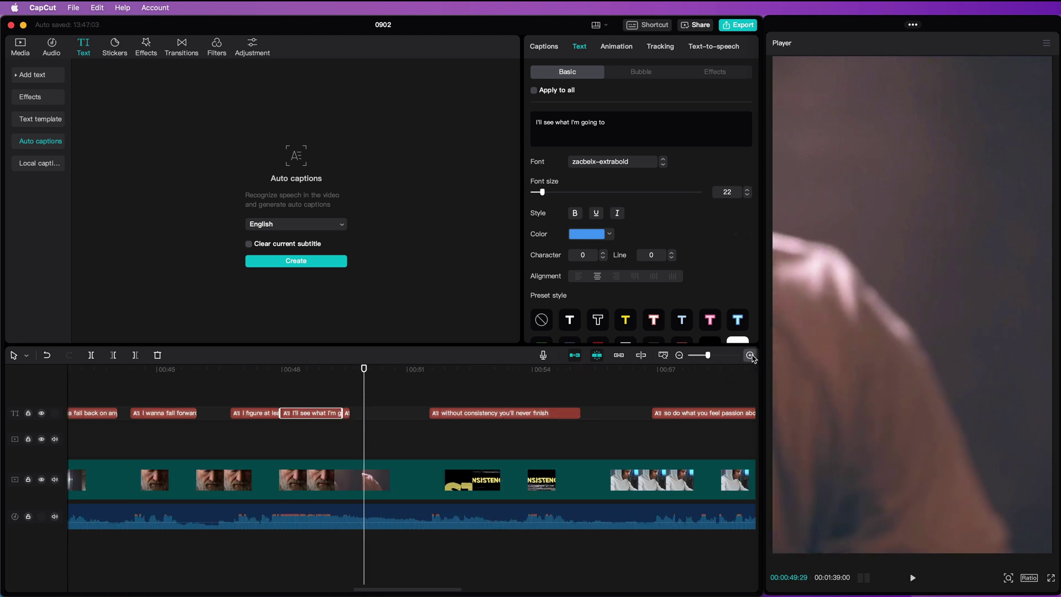
pyautogui.click(750, 355)
pyautogui.click(362, 370)
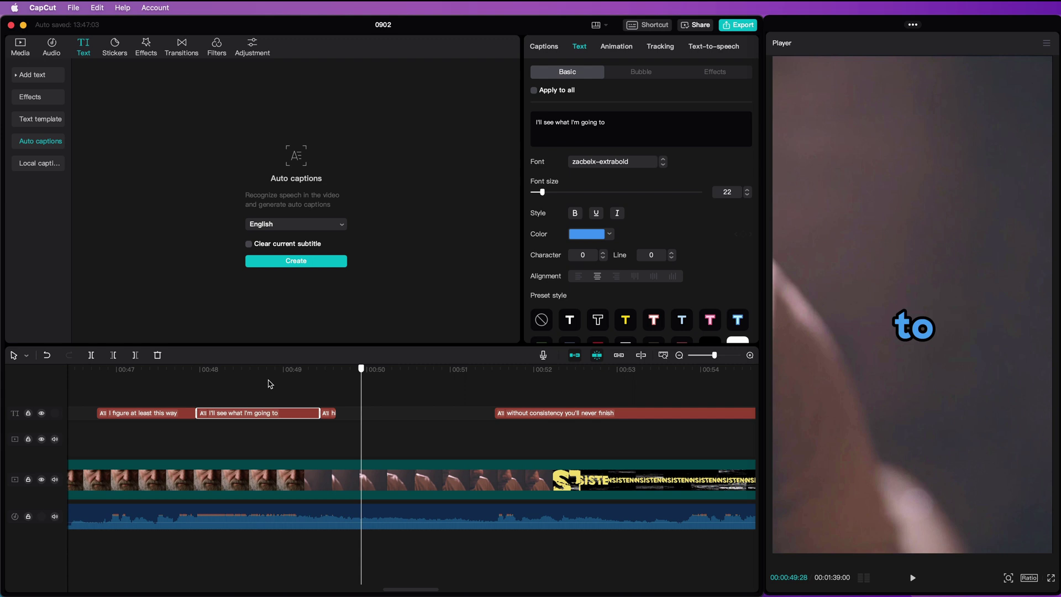
pyautogui.click(237, 392)
pyautogui.press('space')
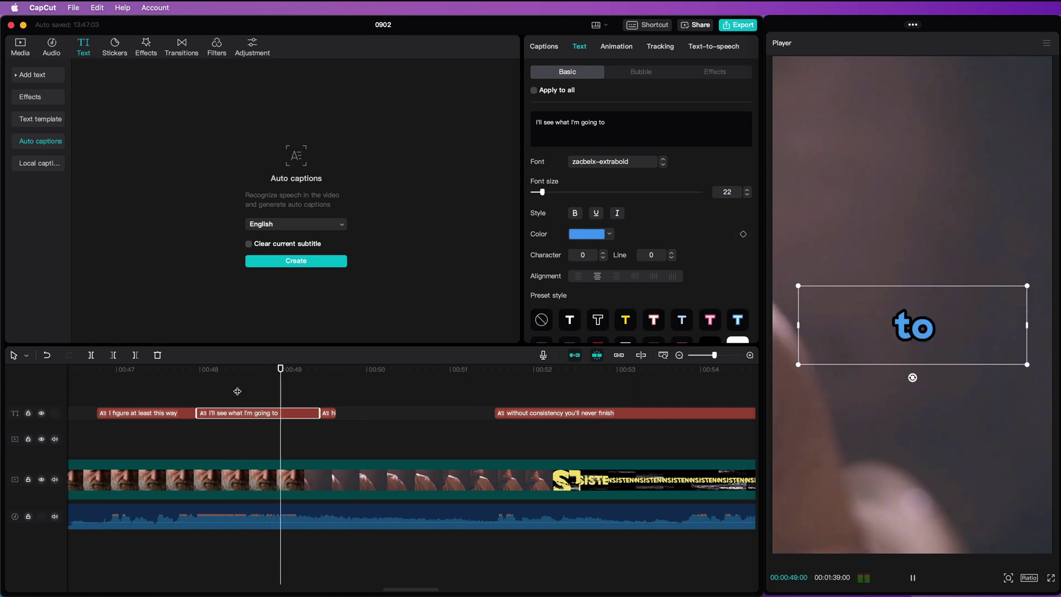
pyautogui.press('space')
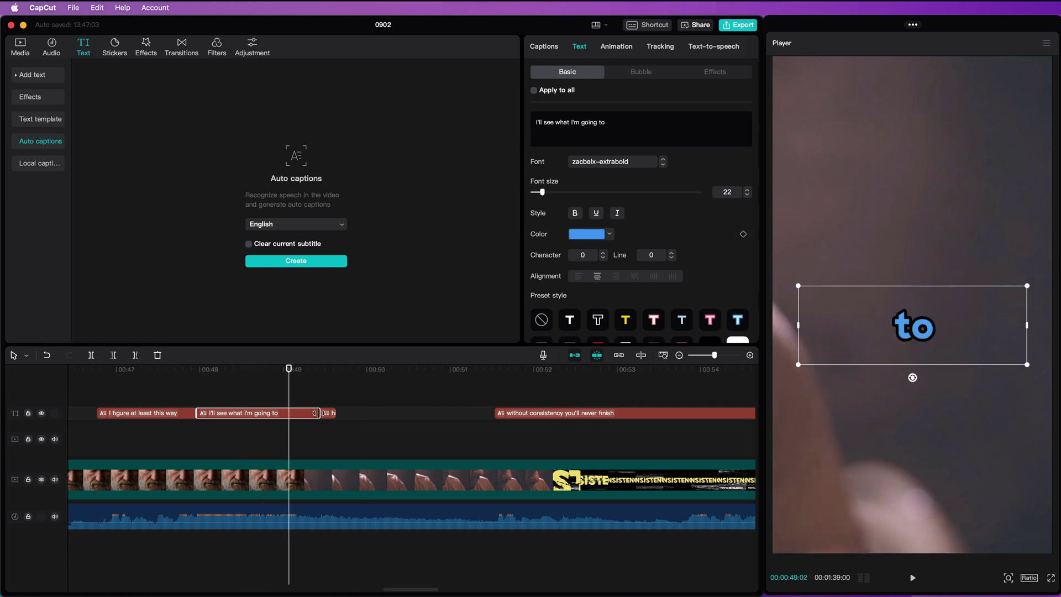
pyautogui.moveTo(317, 413); pyautogui.dragTo(308, 387)
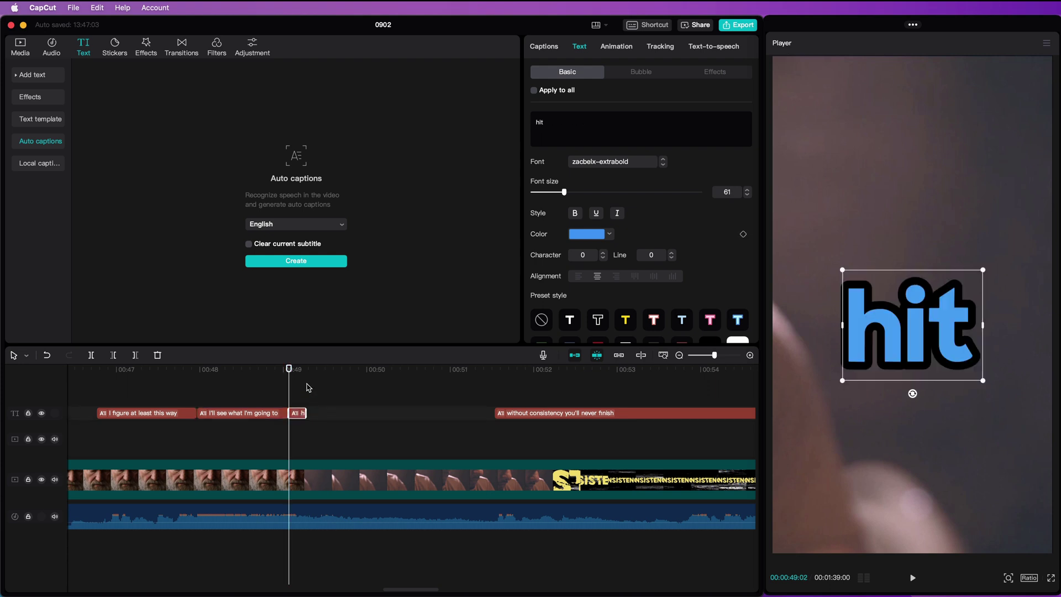
# Play from about 00:48 to check the shortened caption.
pyautogui.click(211, 371)
pyautogui.press('space')
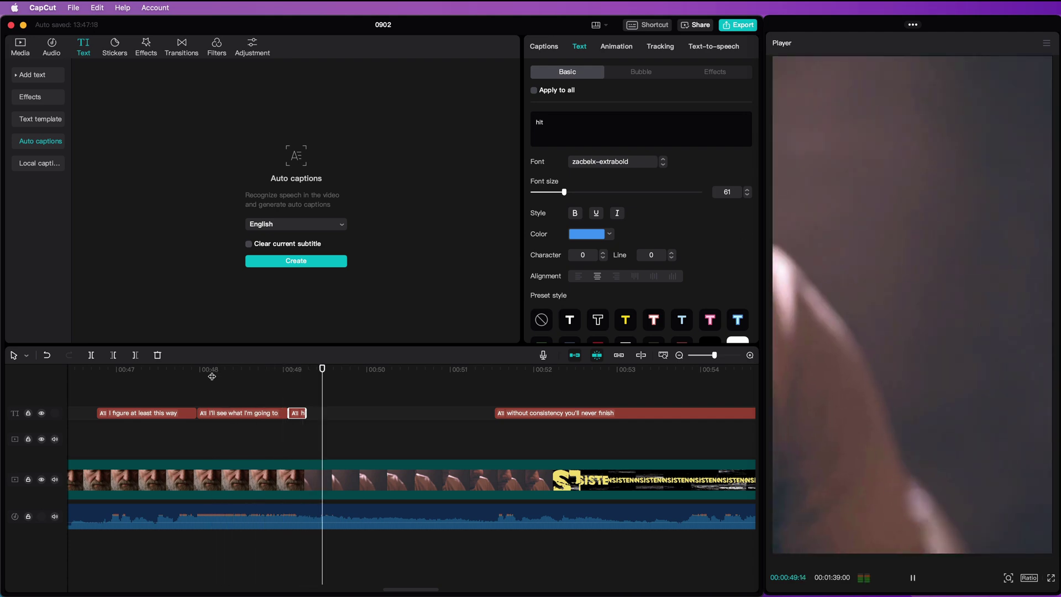
pyautogui.press('space')
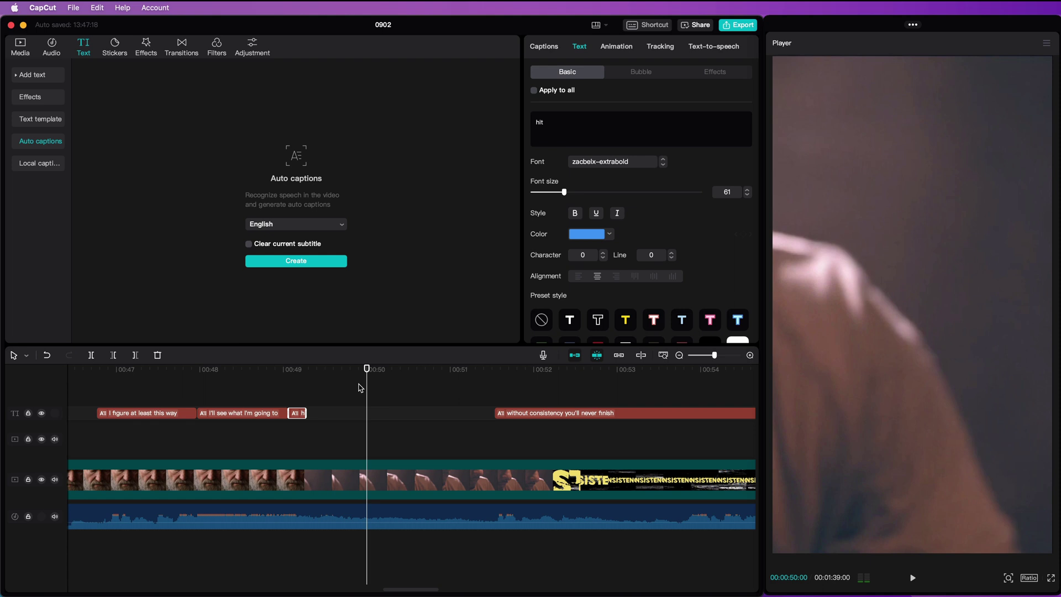
# Stretch the 'hit' caption to about 00:49.5 and replay from 00:48 to verify.
pyautogui.moveTo(307, 413); pyautogui.dragTo(332, 413)
pyautogui.press('space')
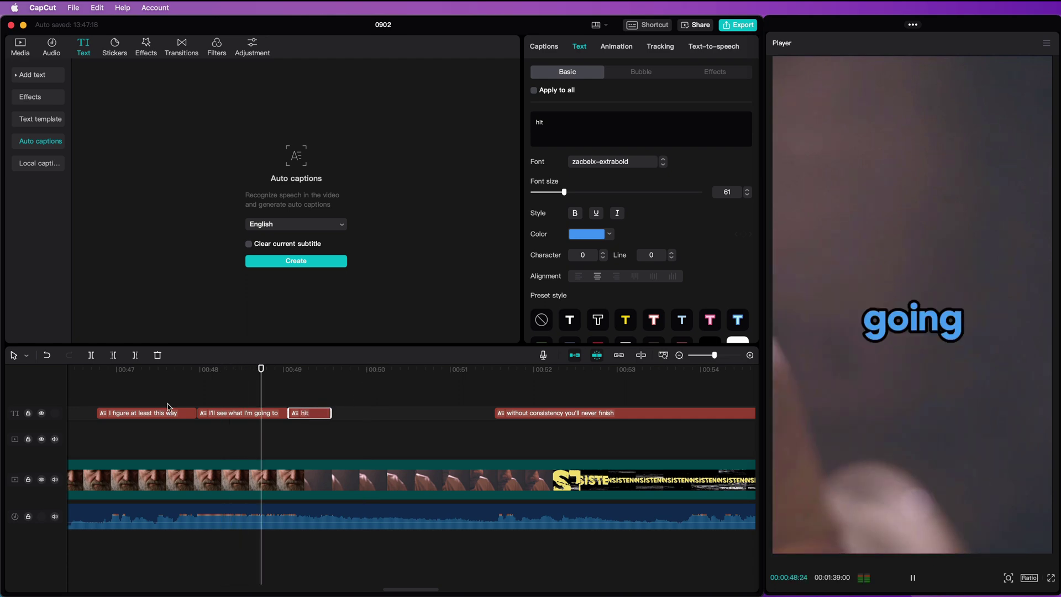
pyautogui.press('space')
pyautogui.click(313, 390)
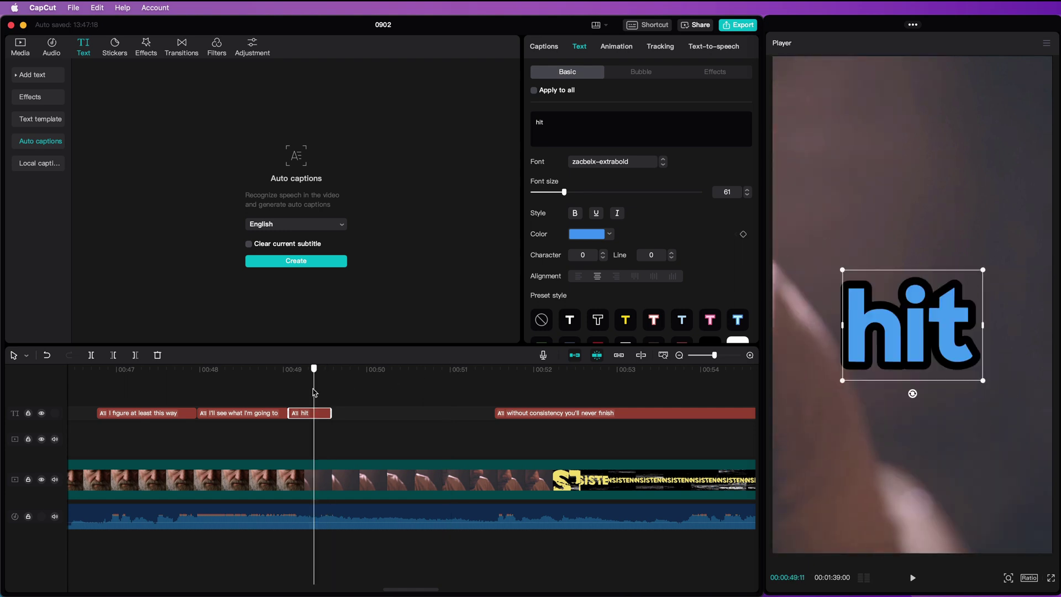
# Apply the yellow T preset style to the large 'hit' caption and play it back.
pyautogui.click(621, 326)
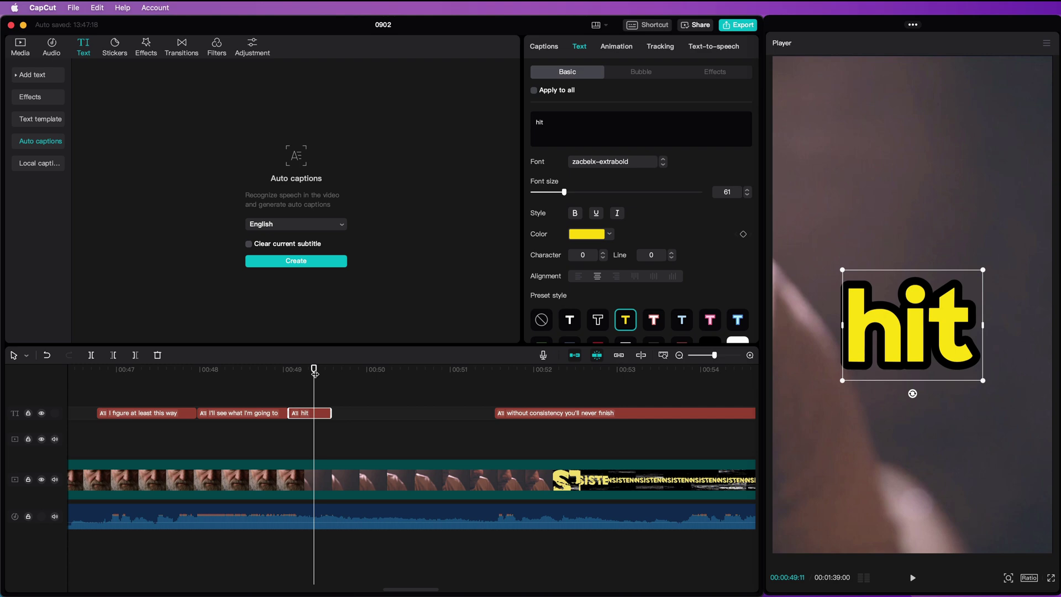
pyautogui.press('space')
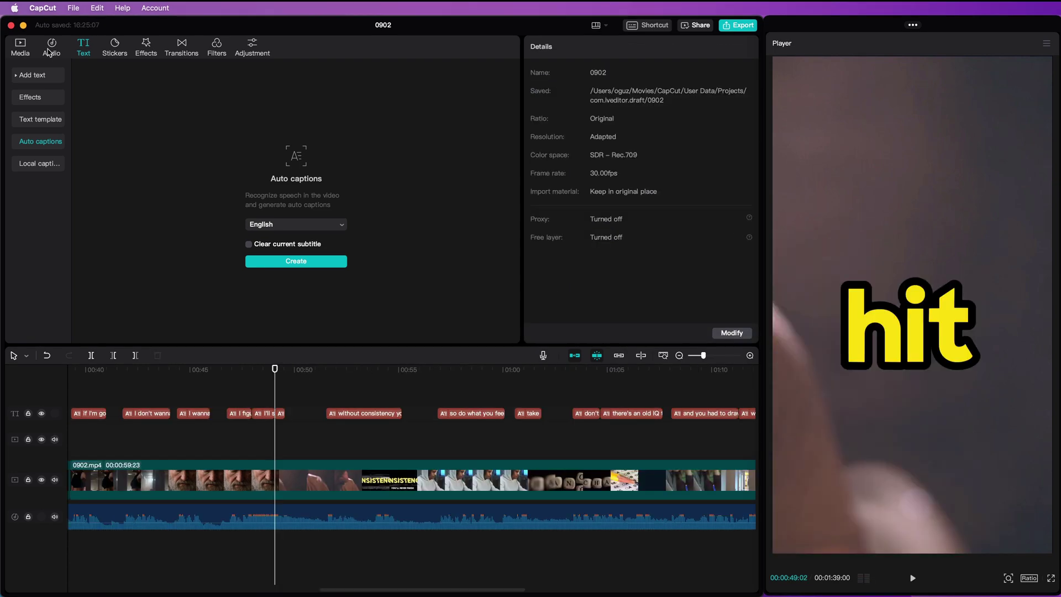
# Search the sound effects for 'bomb' and preview Smoke bomb.
pyautogui.click(49, 48)
pyautogui.click(41, 97)
pyautogui.click(125, 76)
pyautogui.write('bomb')
pyautogui.press('Return')
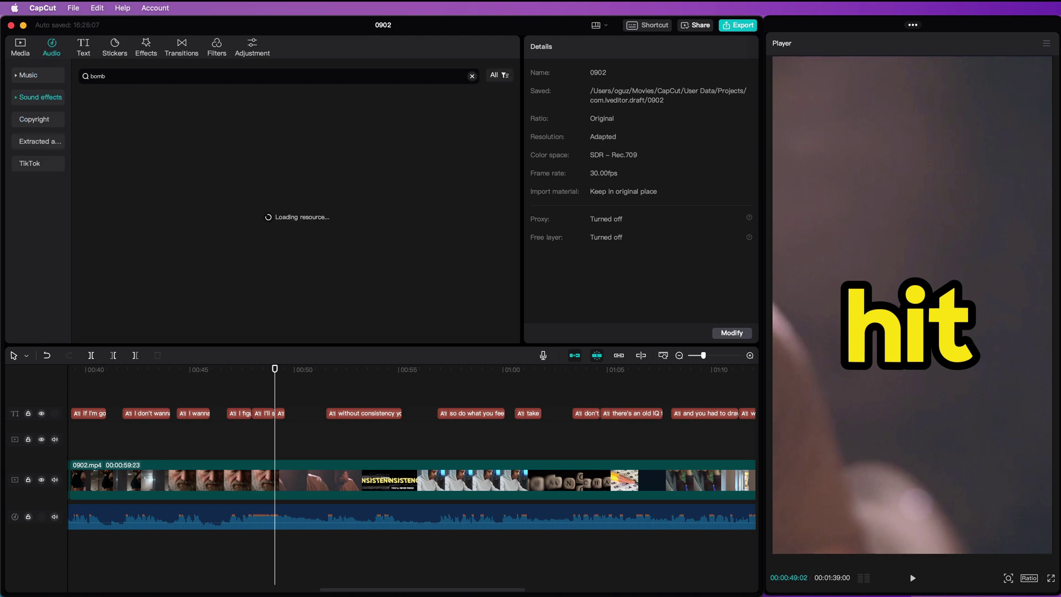
pyautogui.click(92, 196)
# Place Smoke bomb on a new track at 00:49 and lower its volume to -8.1dB.
pyautogui.moveTo(93, 200); pyautogui.dragTo(289, 544)
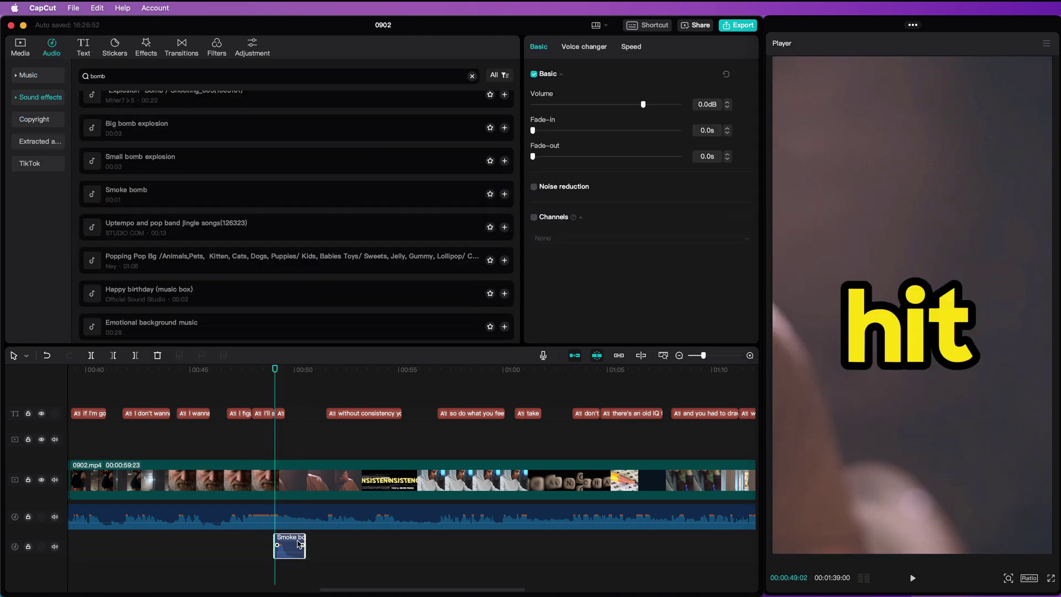
pyautogui.moveTo(295, 377); pyautogui.dragTo(326, 371)
pyautogui.moveTo(643, 104)
pyautogui.mouseDown()
pyautogui.moveTo(612, 104)
pyautogui.moveTo(629, 105)
pyautogui.mouseUp()
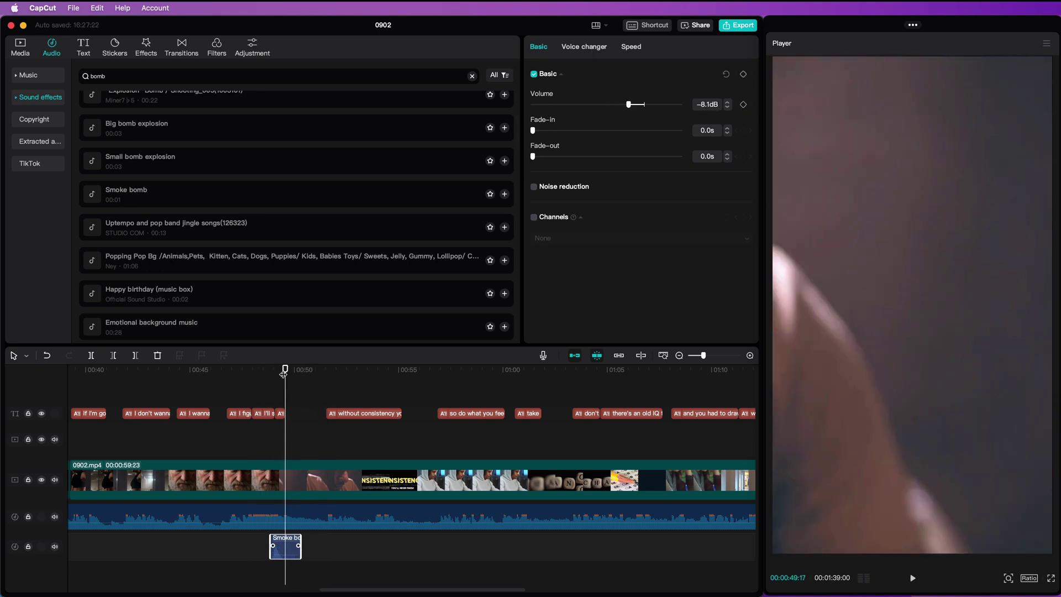